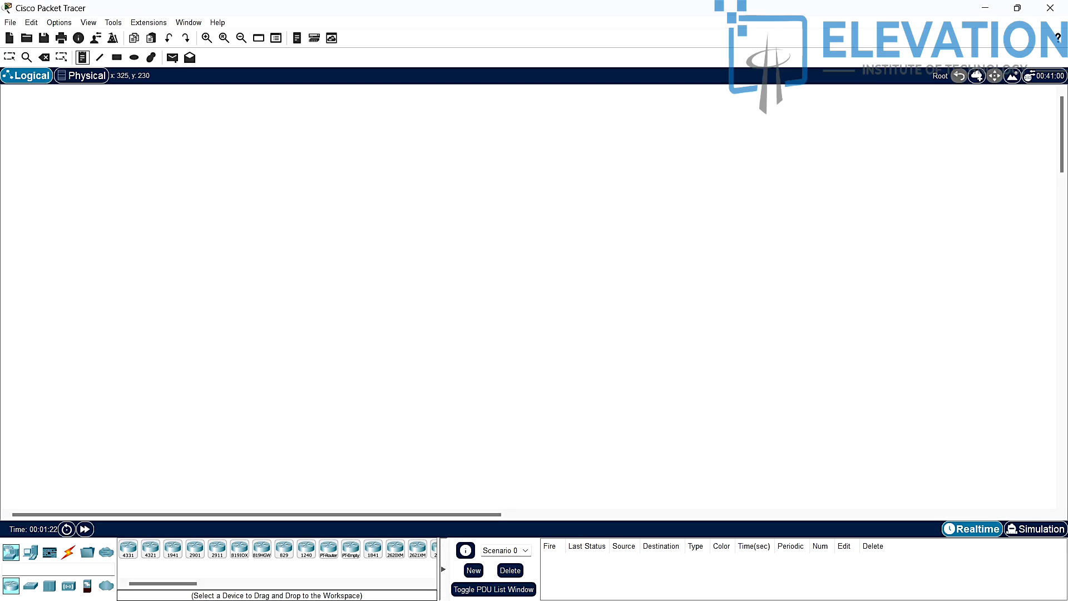
Add a text note reading "Static Routing" in the upper area of the logical workspace.
left_click(179, 212)
type("S")
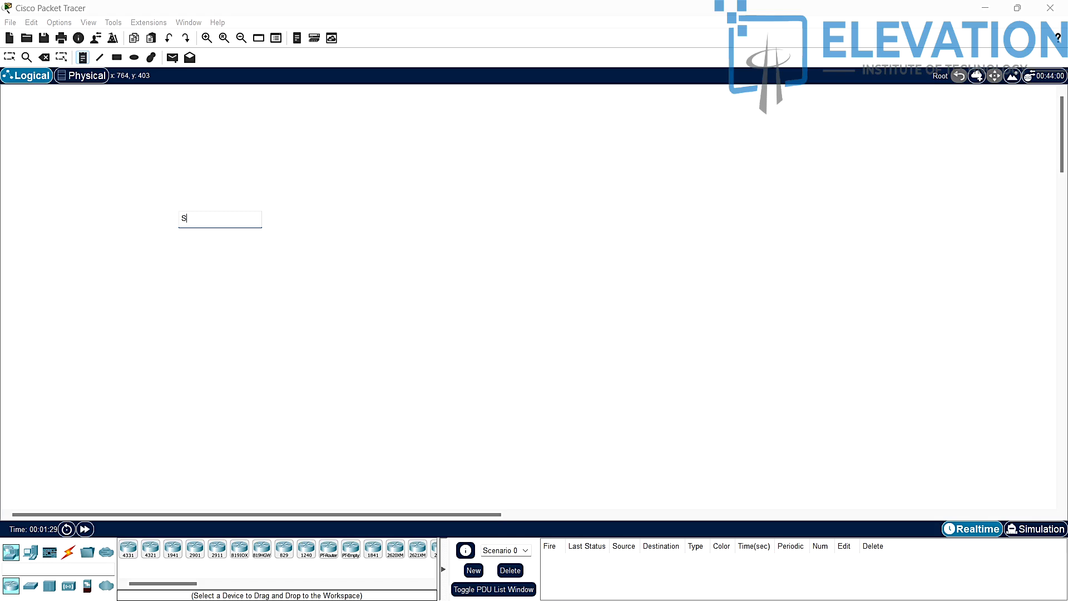
type("tat")
type("ic Routing")
left_click(441, 314)
key("Escape")
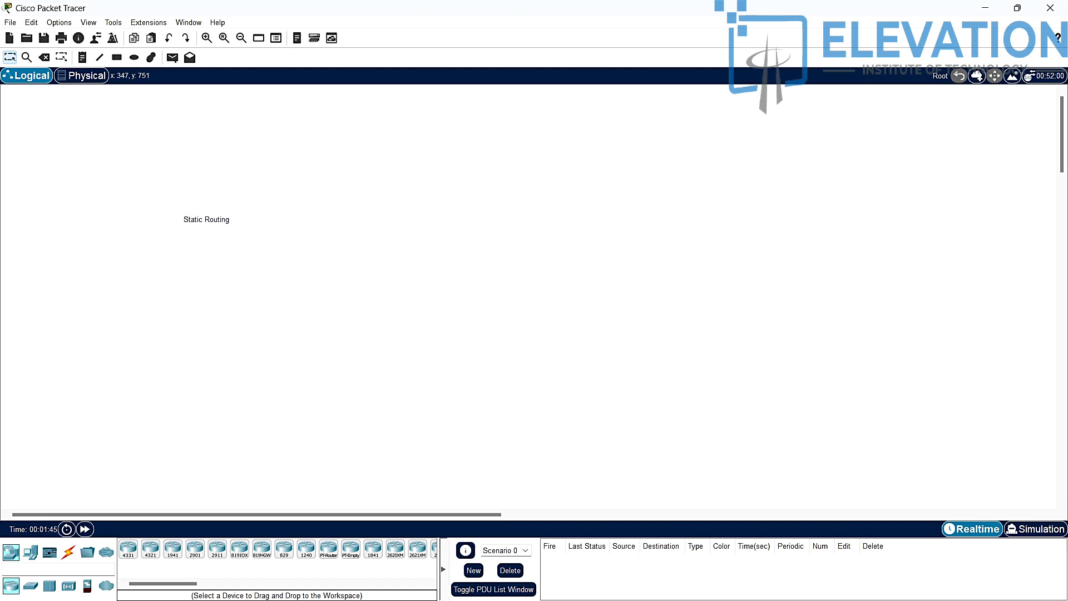
Place two PCs far apart on one row below the Static Routing note.
left_click(31, 552)
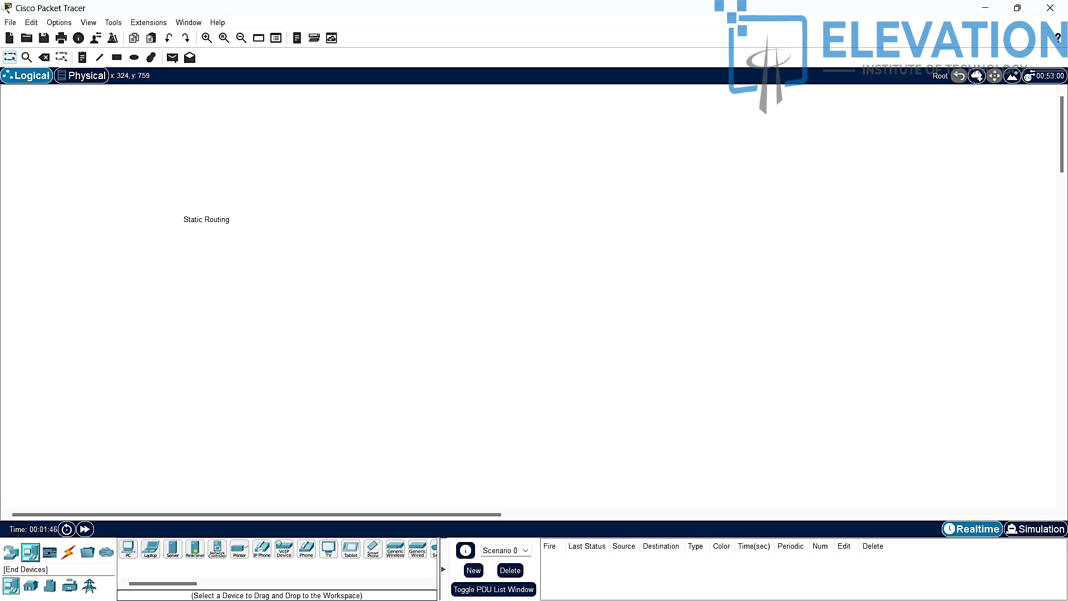
left_click(128, 549)
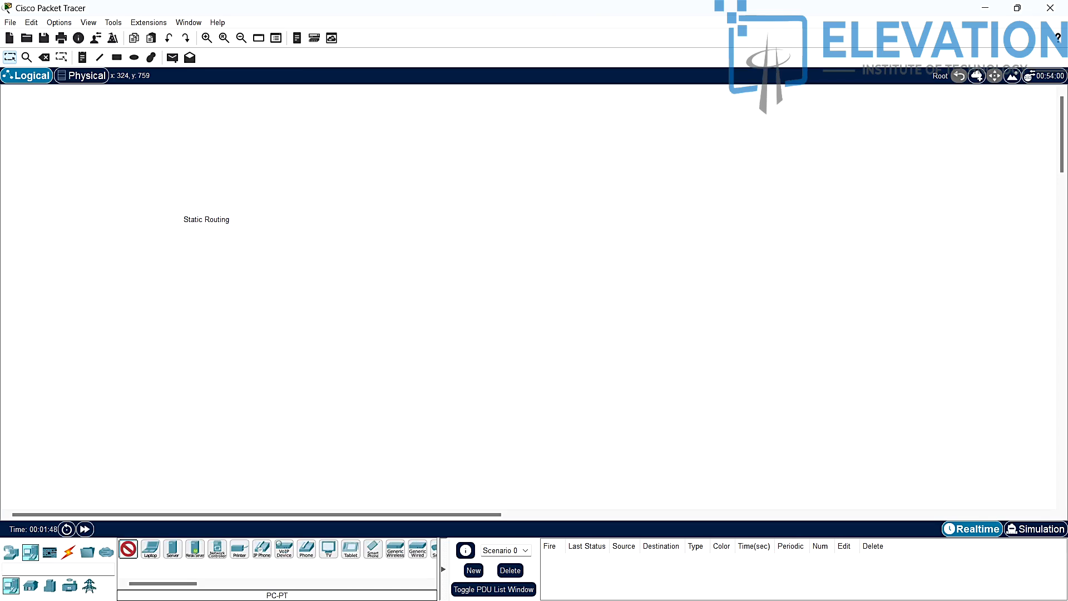
left_click(187, 318)
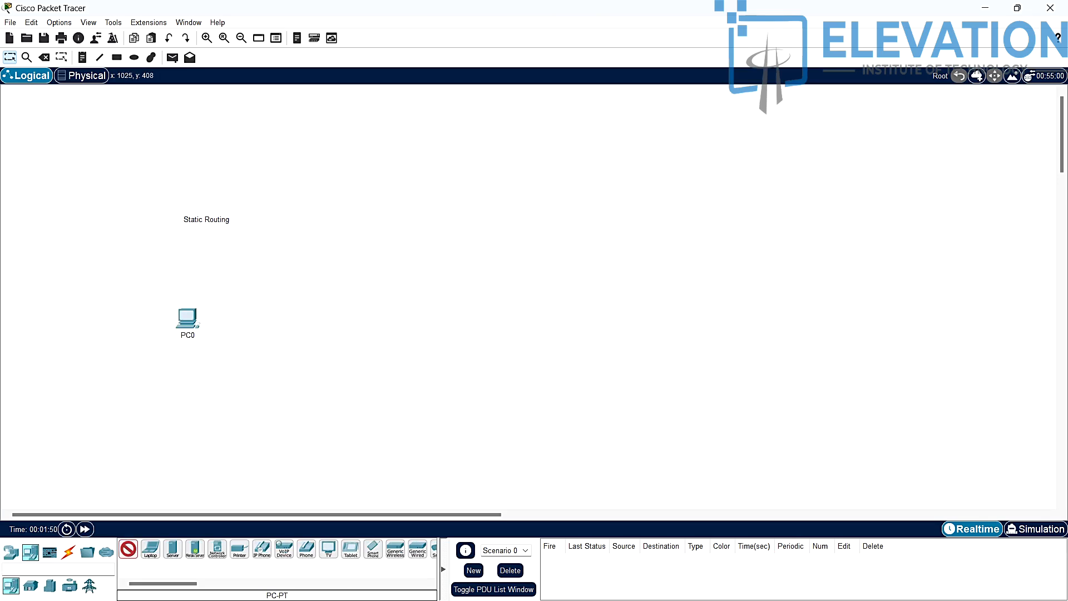
left_click(549, 316)
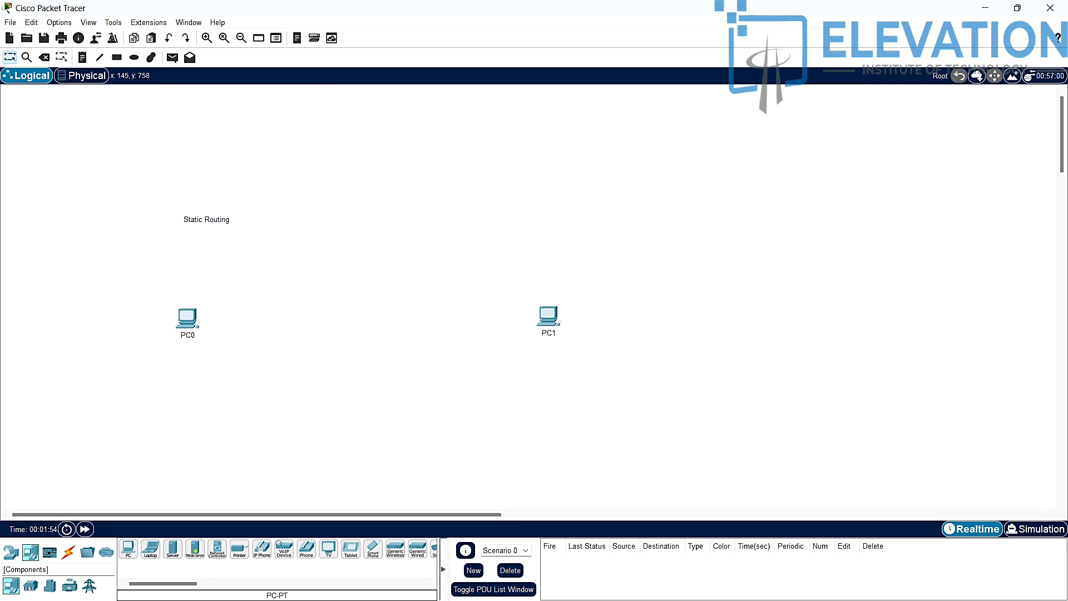
Place two 2960 switches between the PCs, one beside each PC.
left_click(31, 585)
left_click(11, 552)
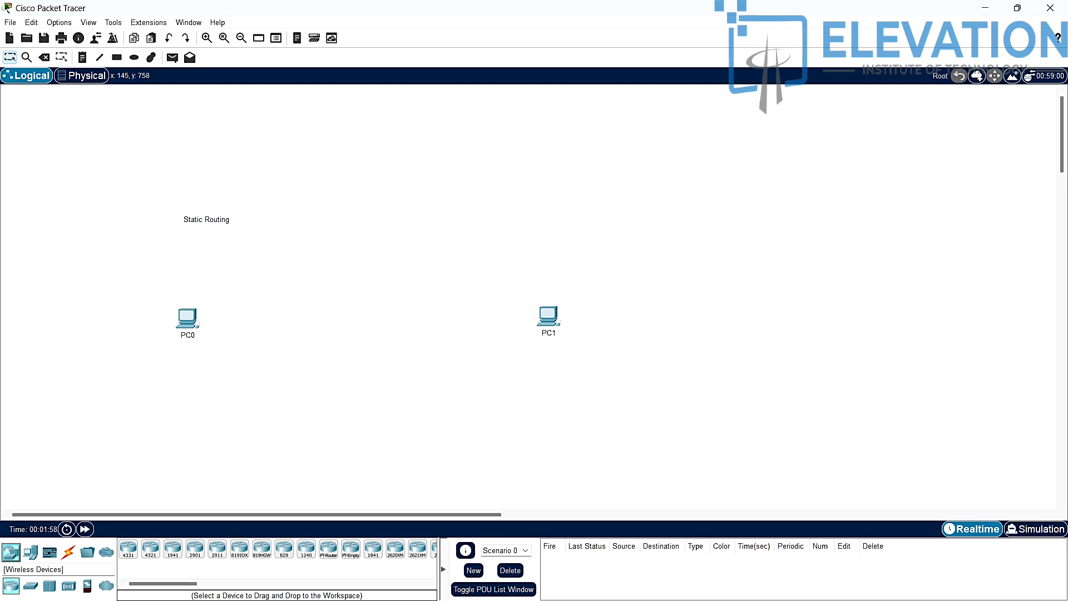
left_click(30, 585)
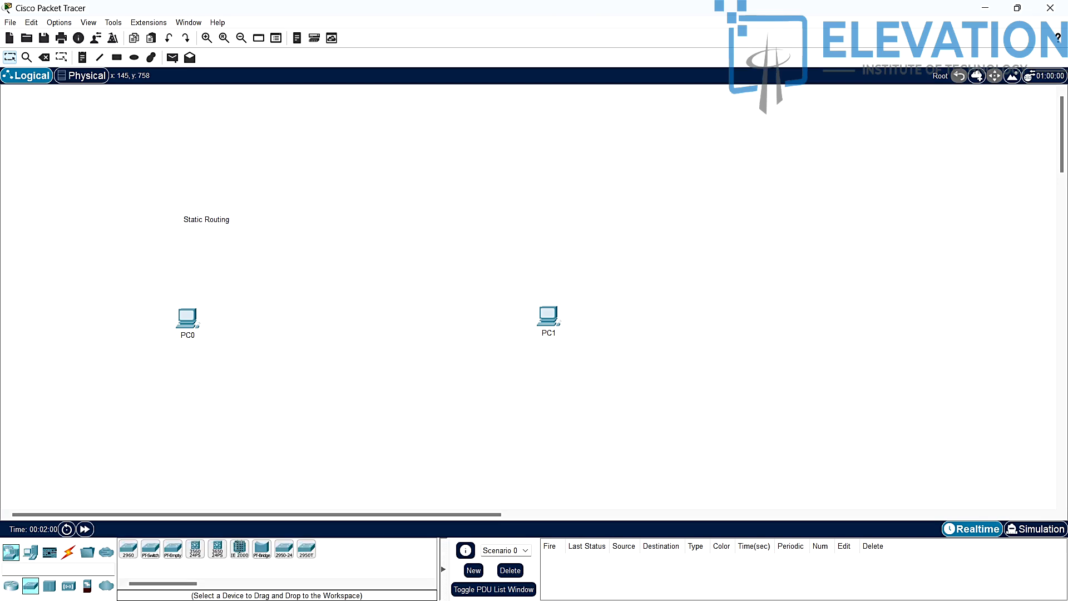
left_click(128, 548)
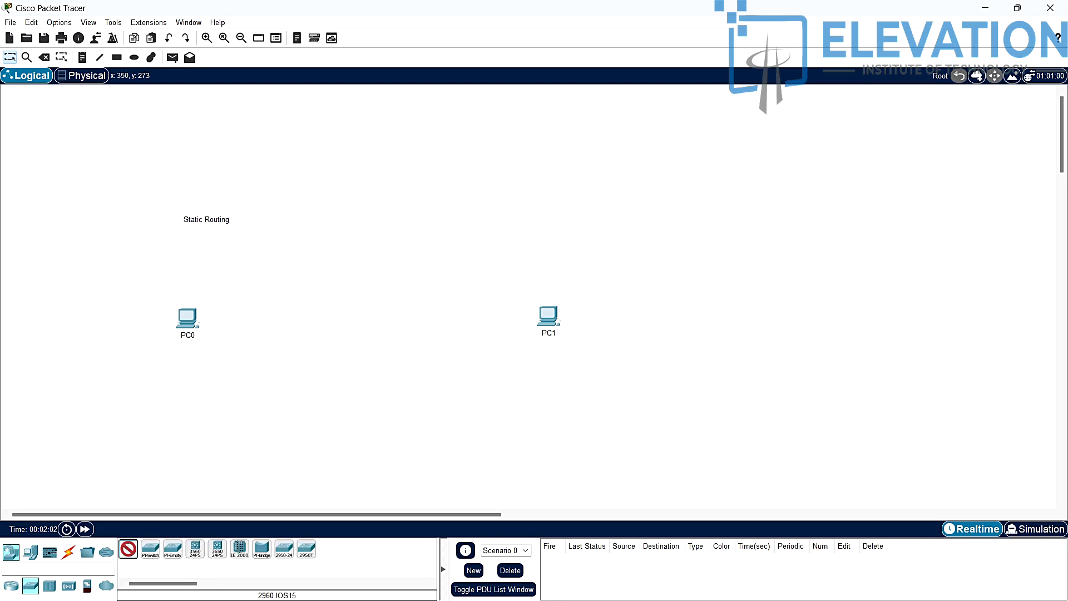
left_click(243, 320)
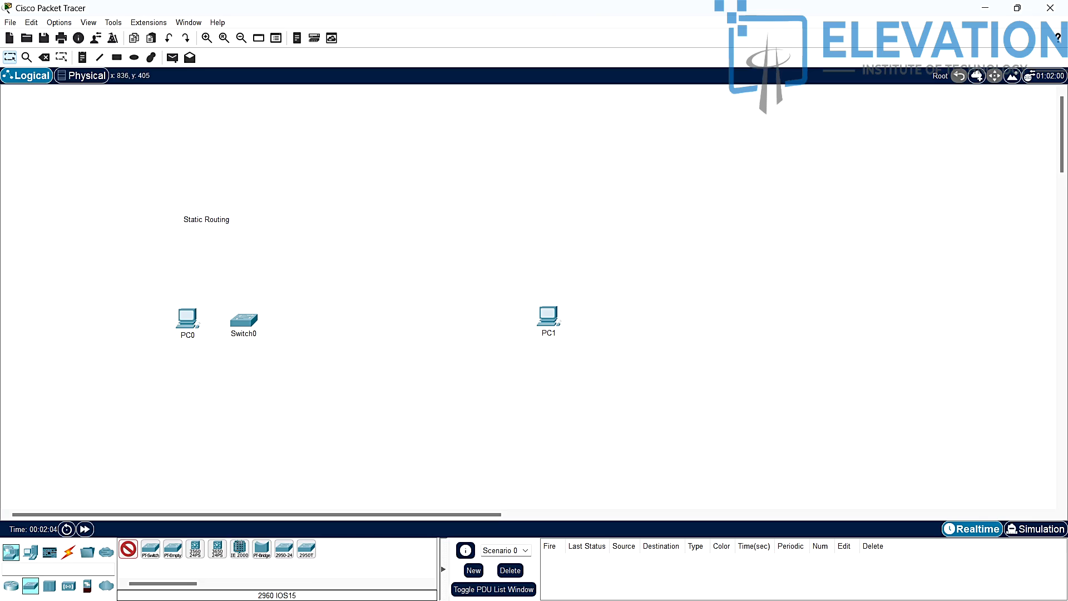
left_click(481, 322)
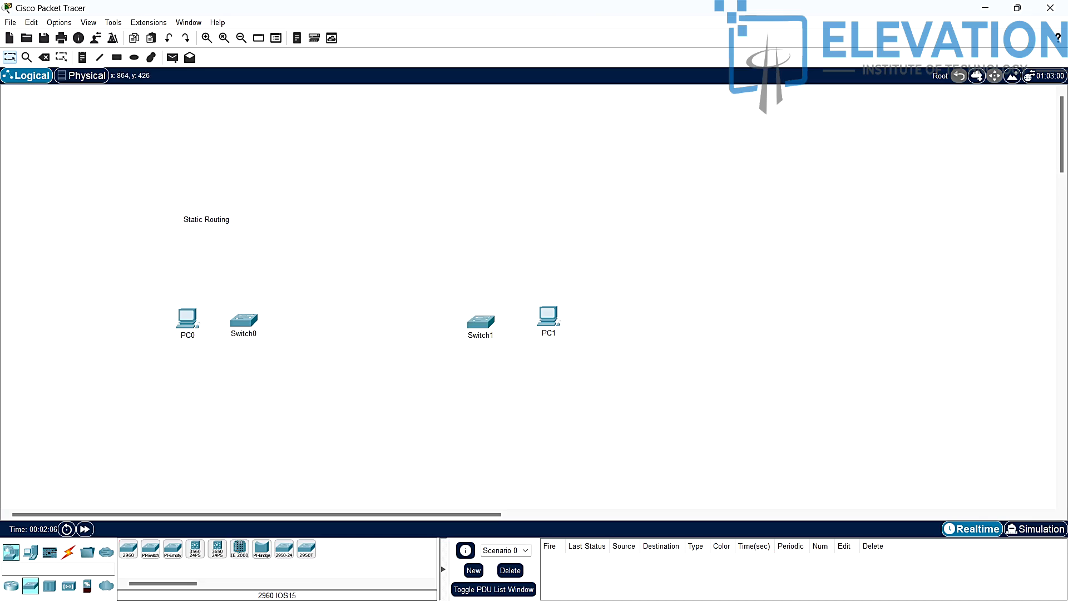
Move each PC beneath its nearest switch and shift the Static Routing note to above the middle of the two switches.
left_click_drag(548, 316, 482, 396)
left_click(482, 396)
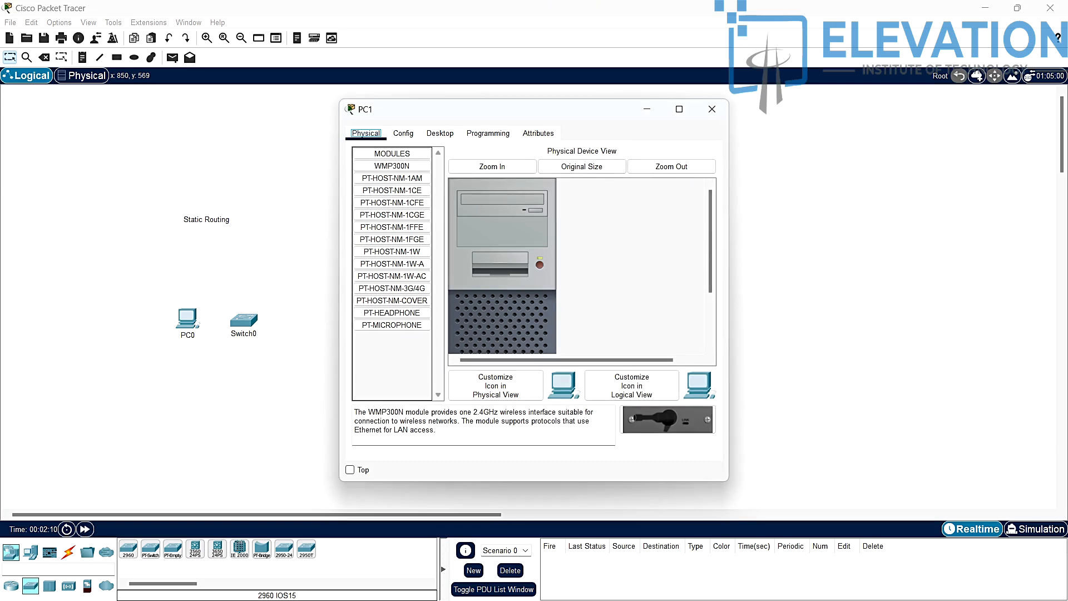
left_click(711, 109)
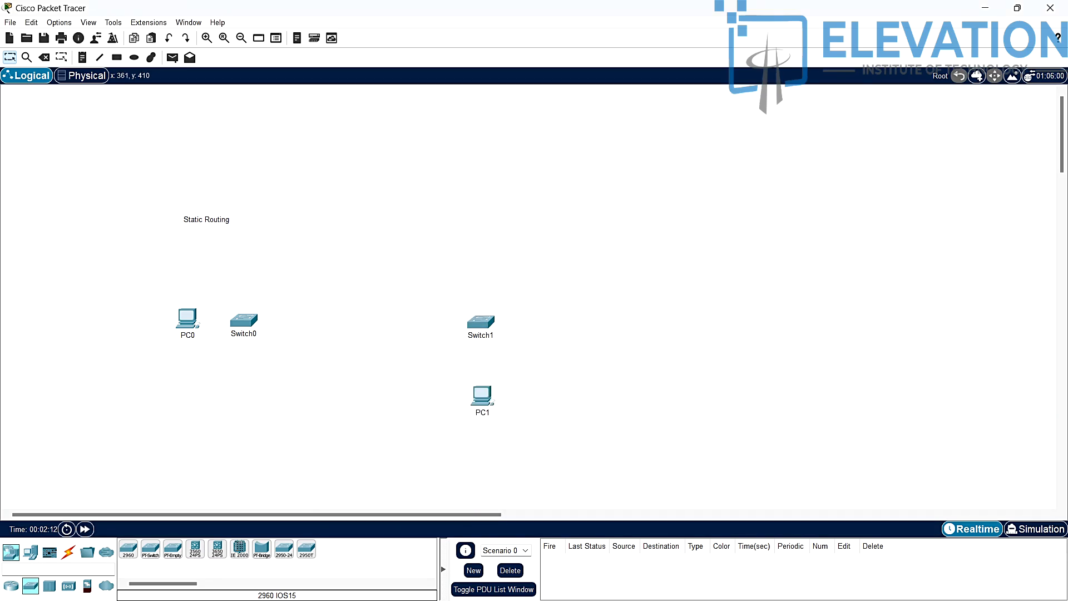
left_click_drag(188, 318, 236, 404)
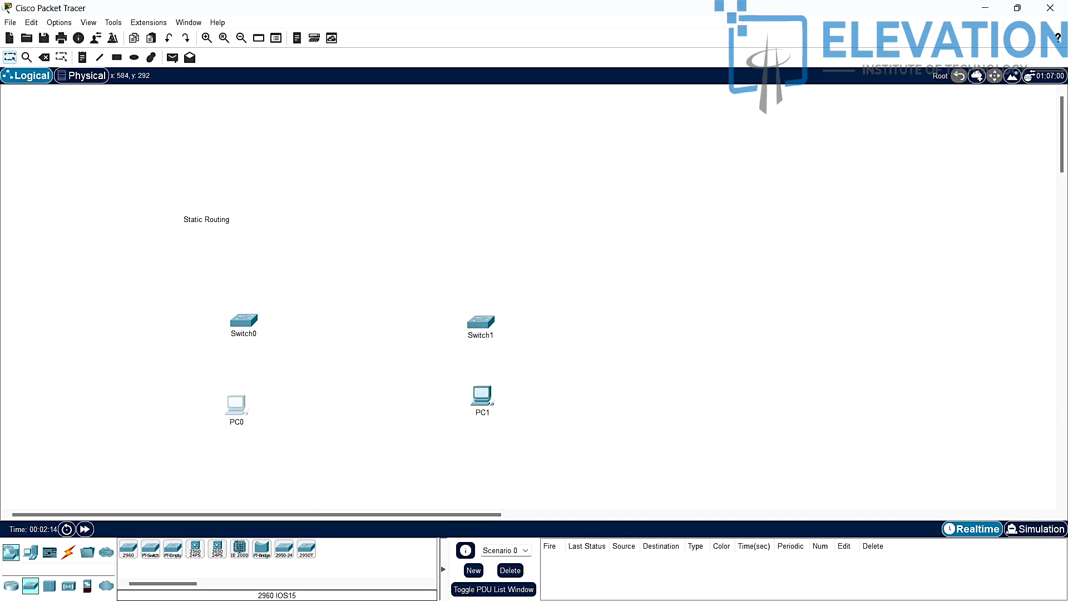
left_click_drag(211, 218, 401, 206)
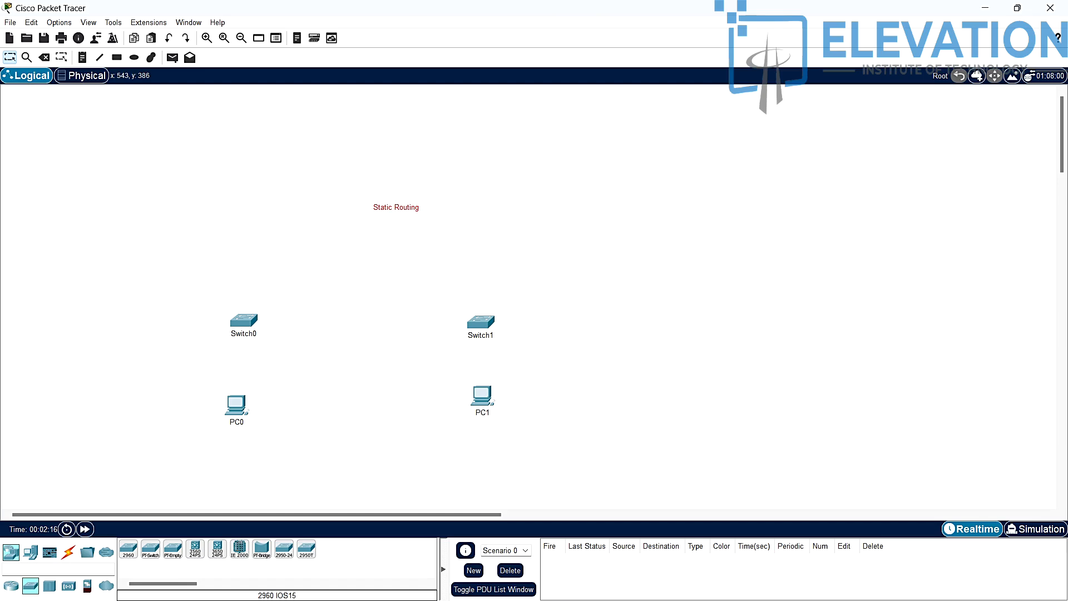
left_click(31, 552)
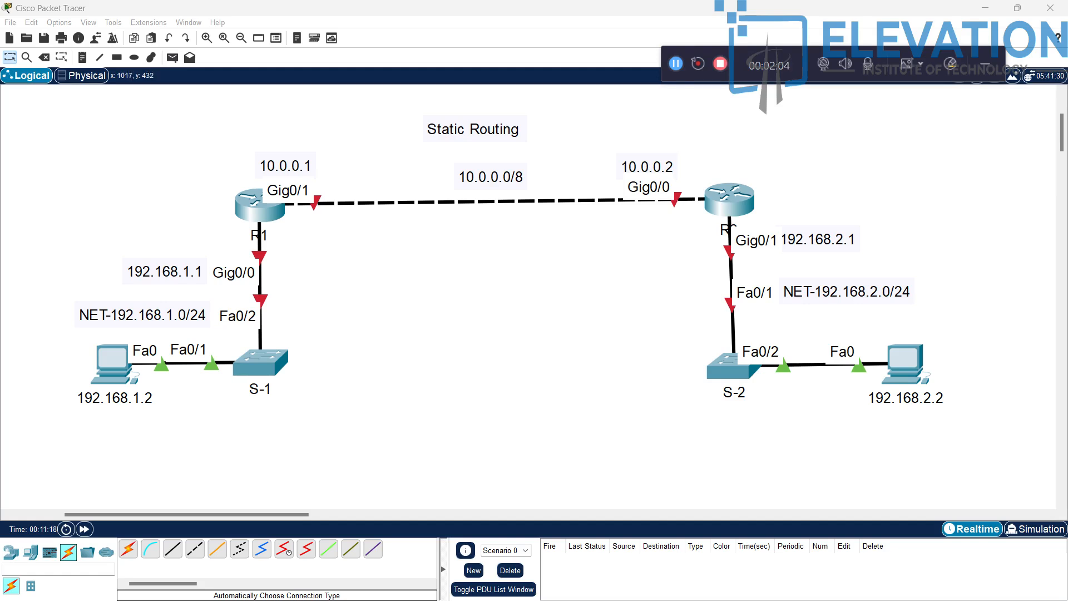
left_click(906, 398)
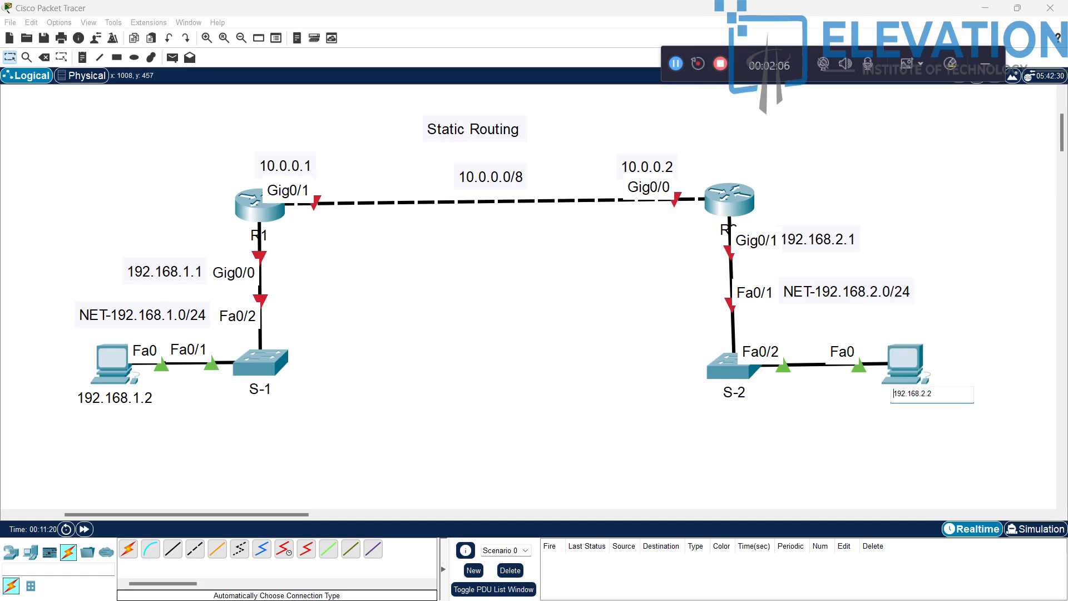
key("ctrl+a")
key("Return")
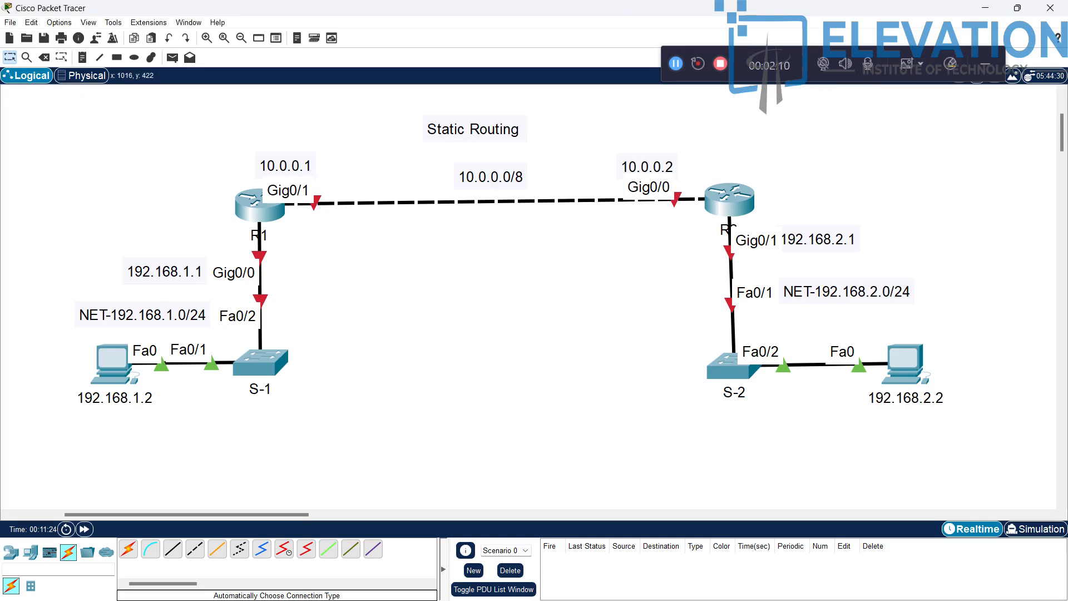
Assign the PC labelled 192.168.2.2 the static IPv4 address 192.168.2.2 with subnet mask 255.255.255.0.
left_click(906, 363)
left_click(440, 133)
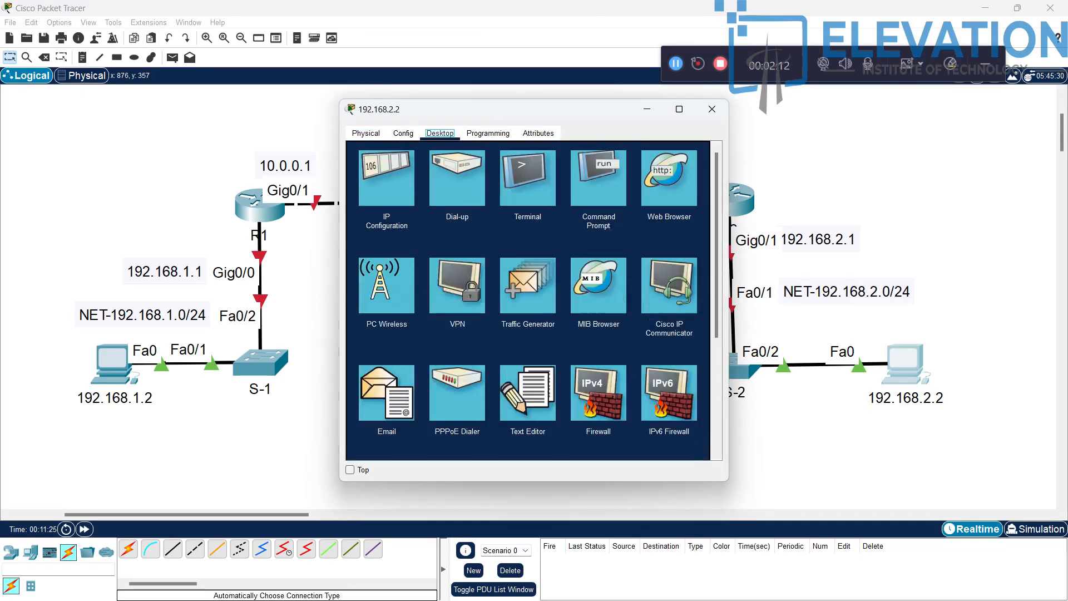
left_click(379, 177)
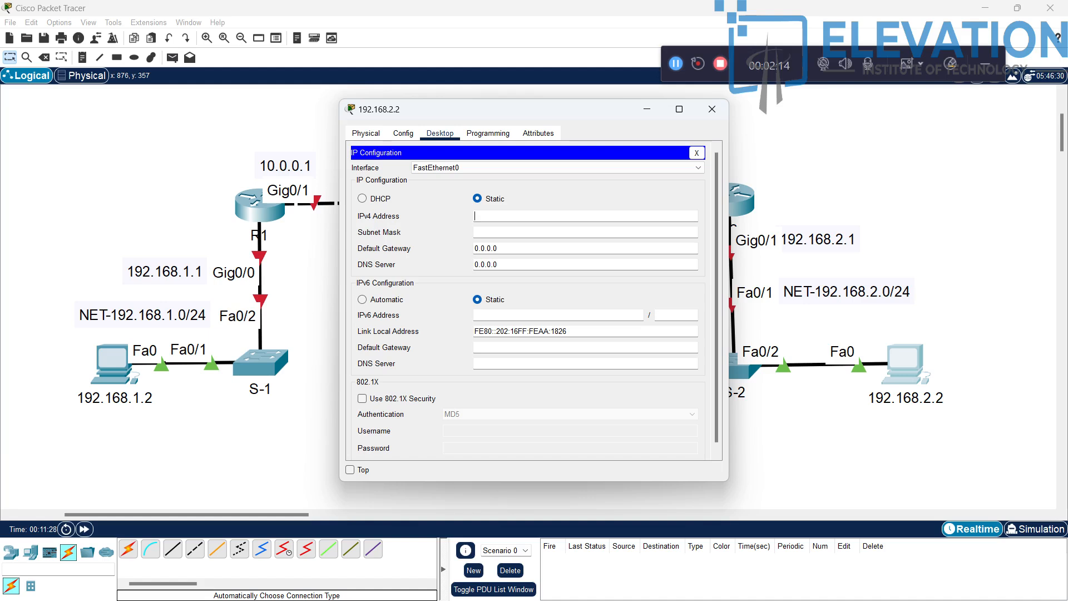
left_click(585, 216)
type("192.168.2.2")
key("Tab")
key("Tab")
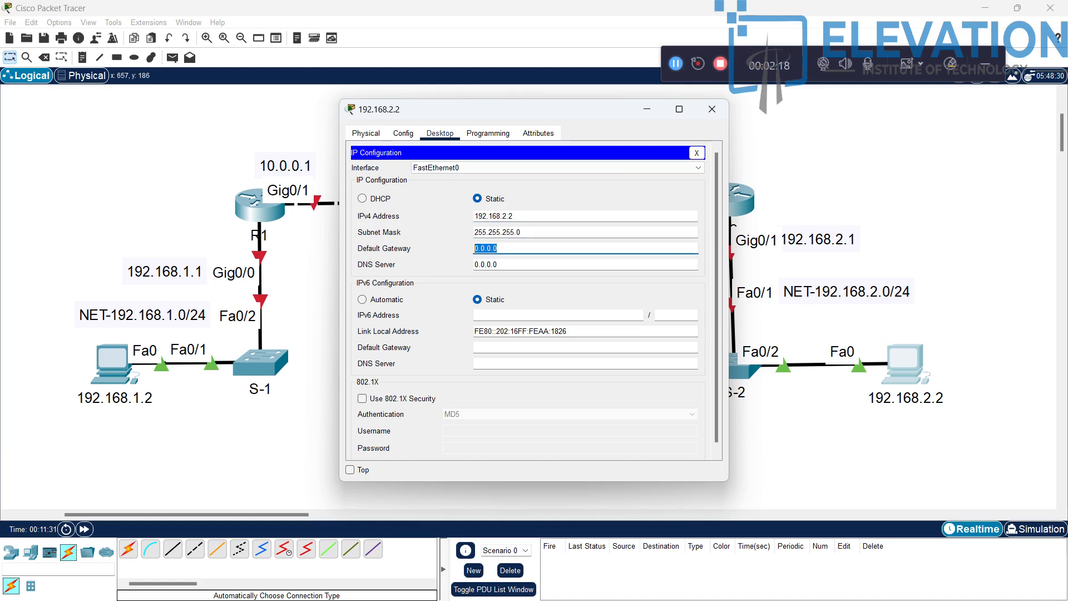
Set this PC's default gateway to 192.168.2.1 and close its configuration window.
left_click_drag(501, 109, 387, 115)
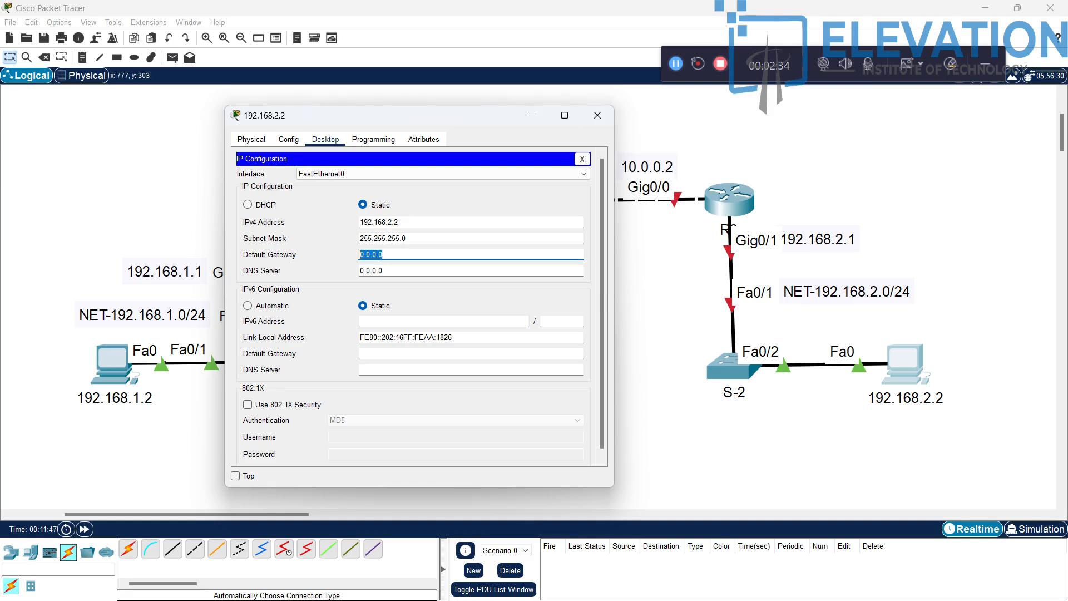
type("192.168.2.1")
left_click(384, 270)
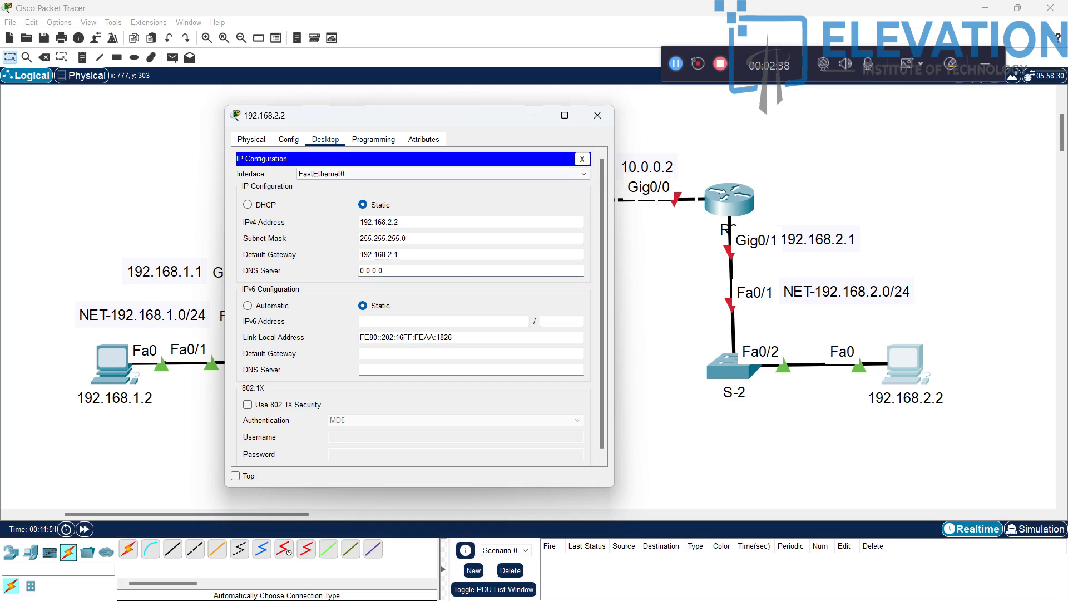
left_click(582, 158)
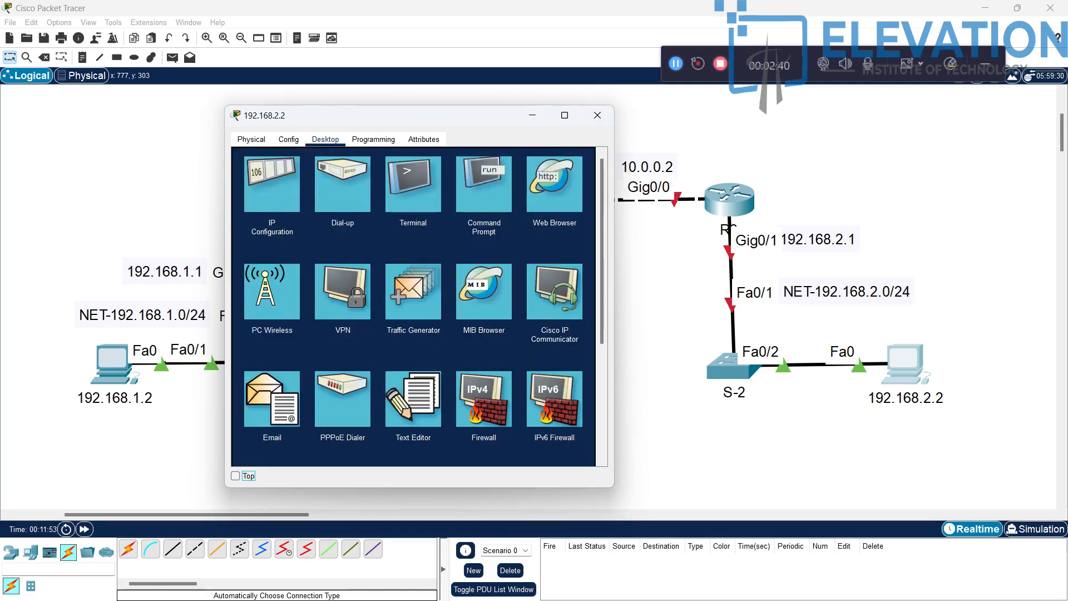
left_click(597, 115)
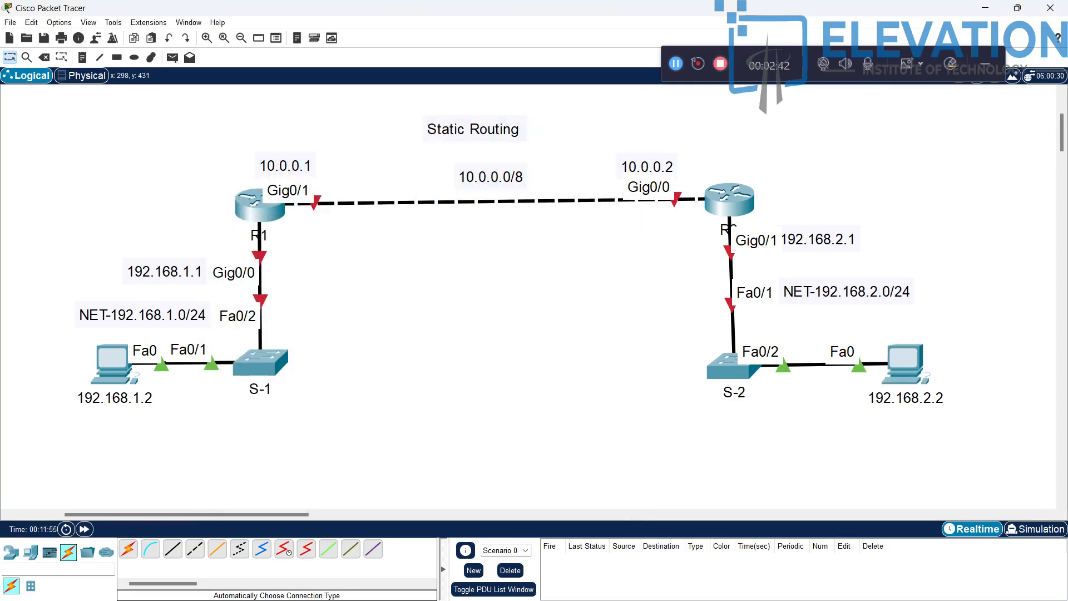
Assign the PC labelled 192.168.1.2 the static IPv4 address 192.168.1.2 with subnet mask 255.255.255.0.
left_click(111, 365)
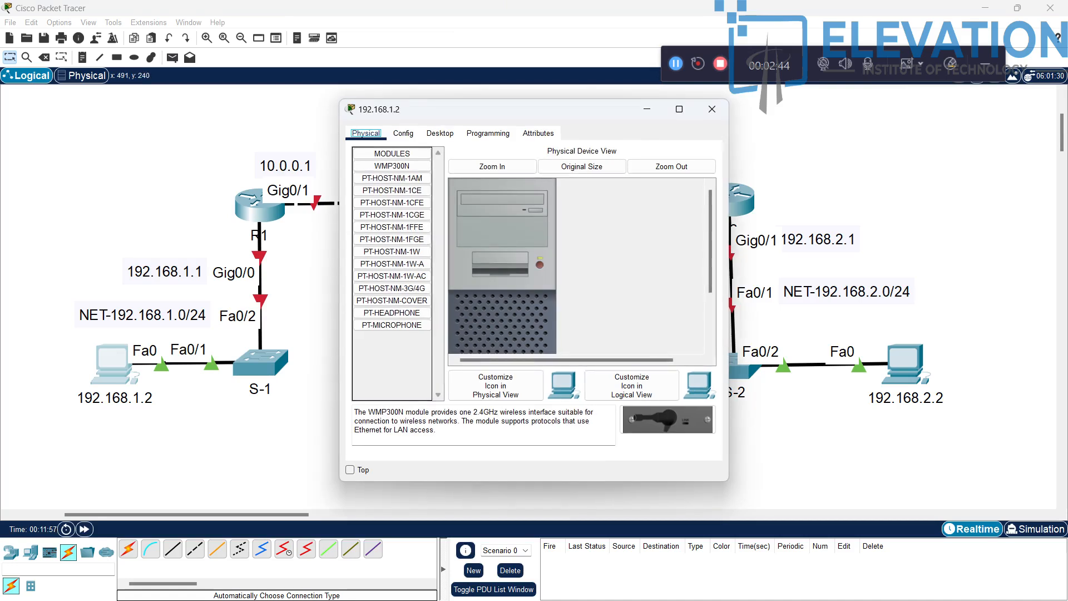
left_click(439, 133)
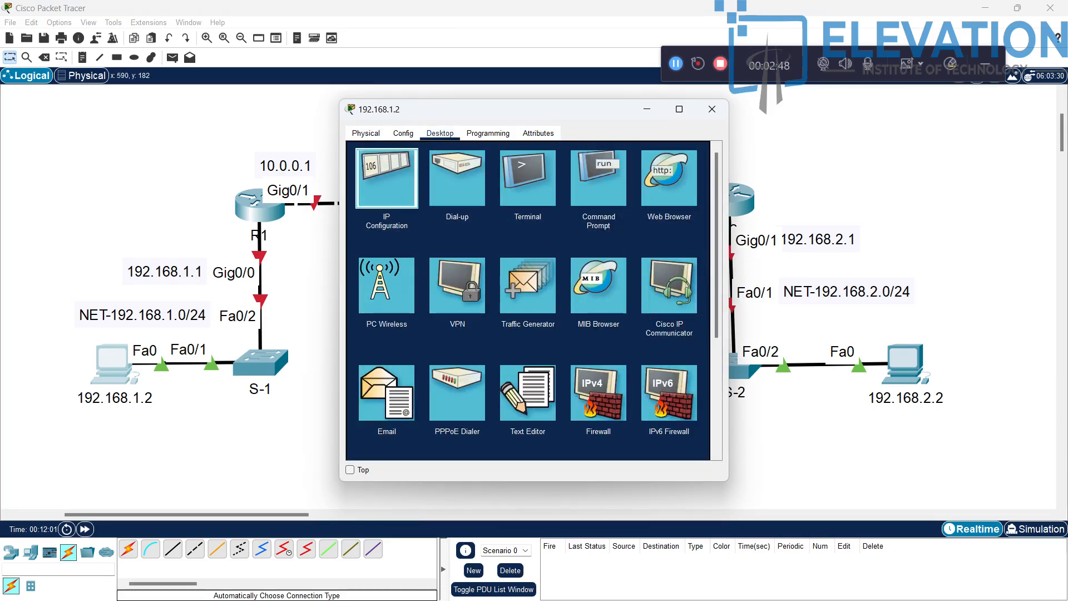
left_click(387, 178)
left_click(584, 216)
type("192.168.2.2")
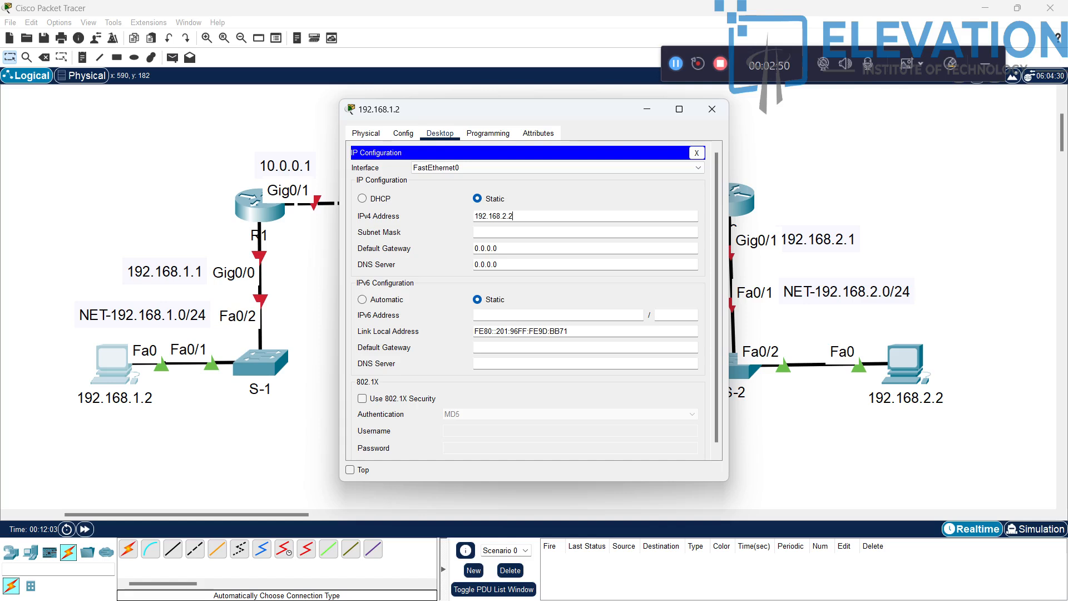
key("BackSpace")
key("BackSpace")
key("BackSpace")
type("1.2")
key("Tab")
key("Tab")
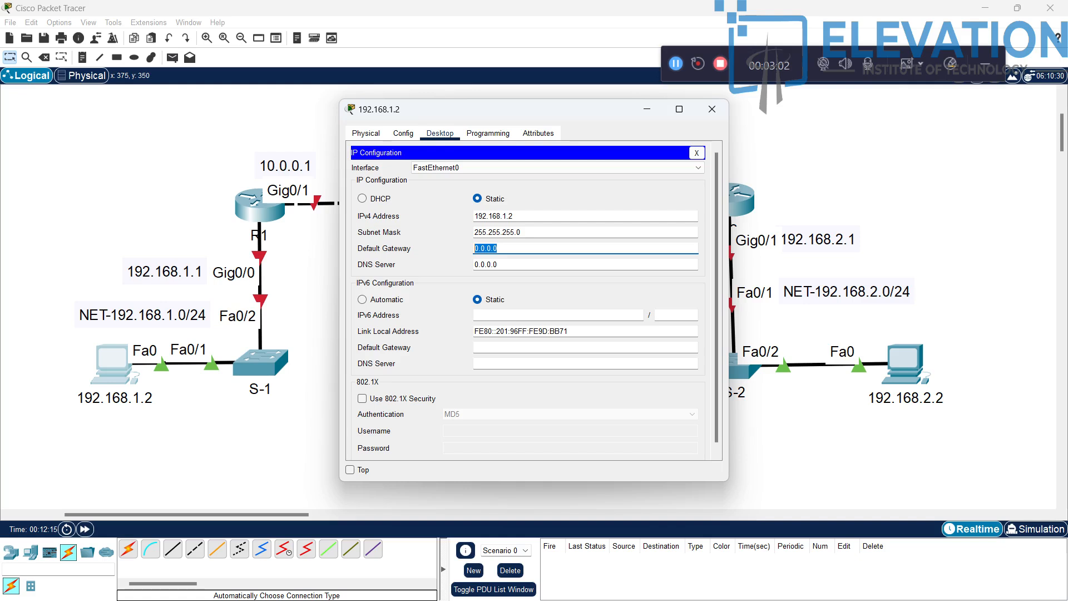
Set this PC's default gateway to 192.168.1.1 and close its configuration window.
type("192.168.1.2")
key("BackSpace")
key("BackSpace")
key("BackSpace")
type("1.1")
left_click(696, 152)
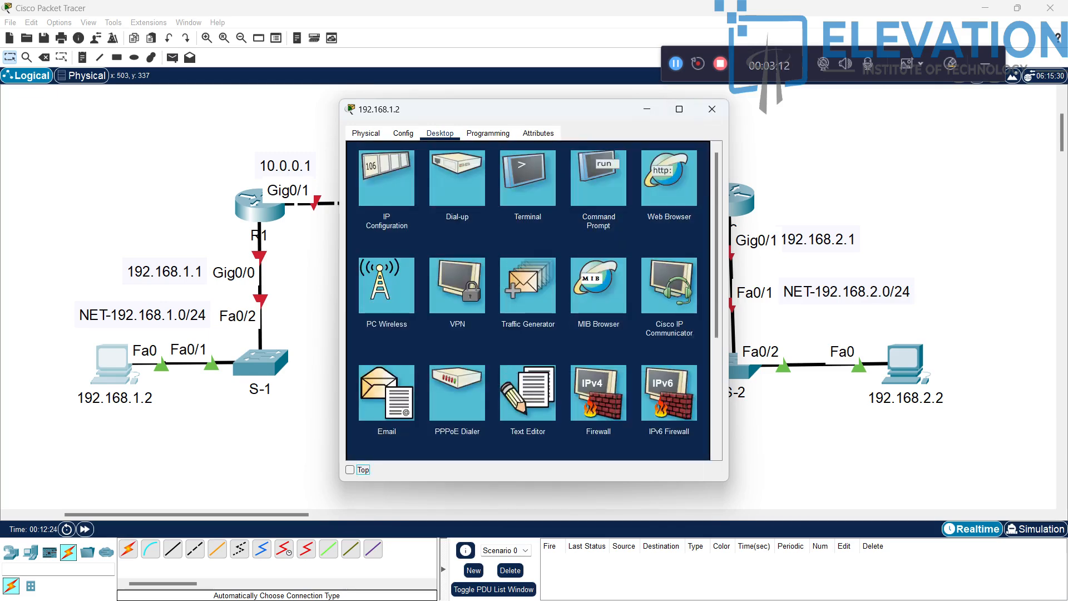
left_click(711, 109)
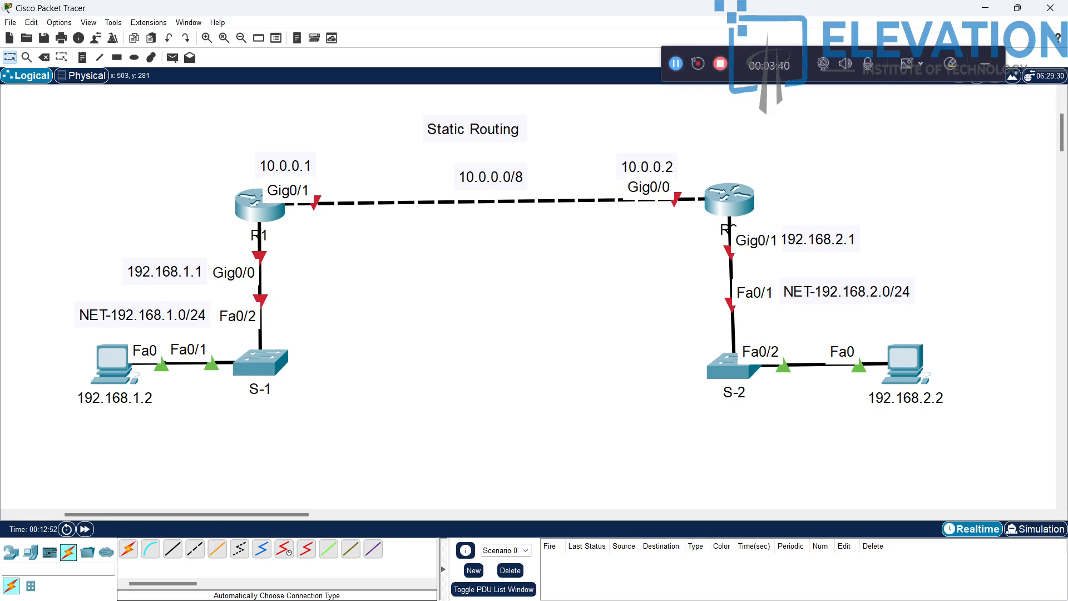
Open router R1's command line, decline the initial configuration dialog, start the session, and move the window clear of R1's topology labels.
left_click(260, 204)
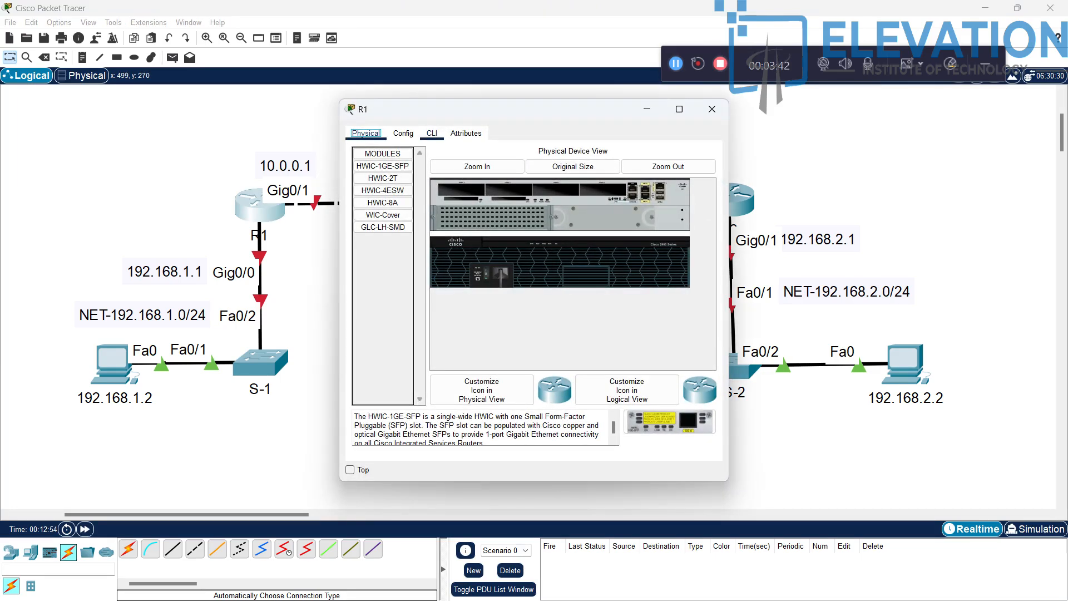
left_click(432, 133)
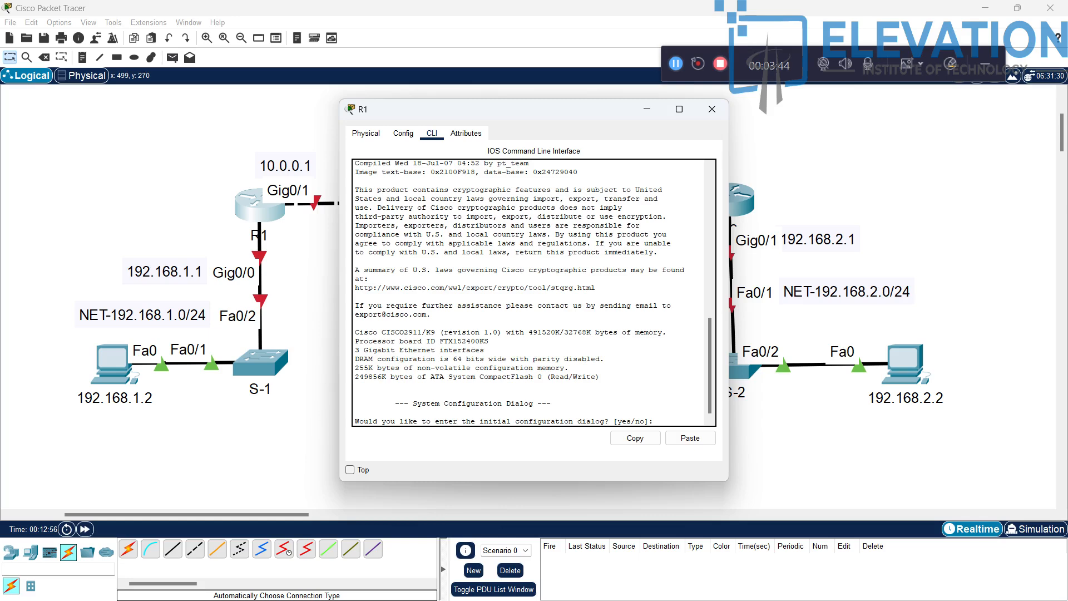
type("NO")
key("Return")
key("Return")
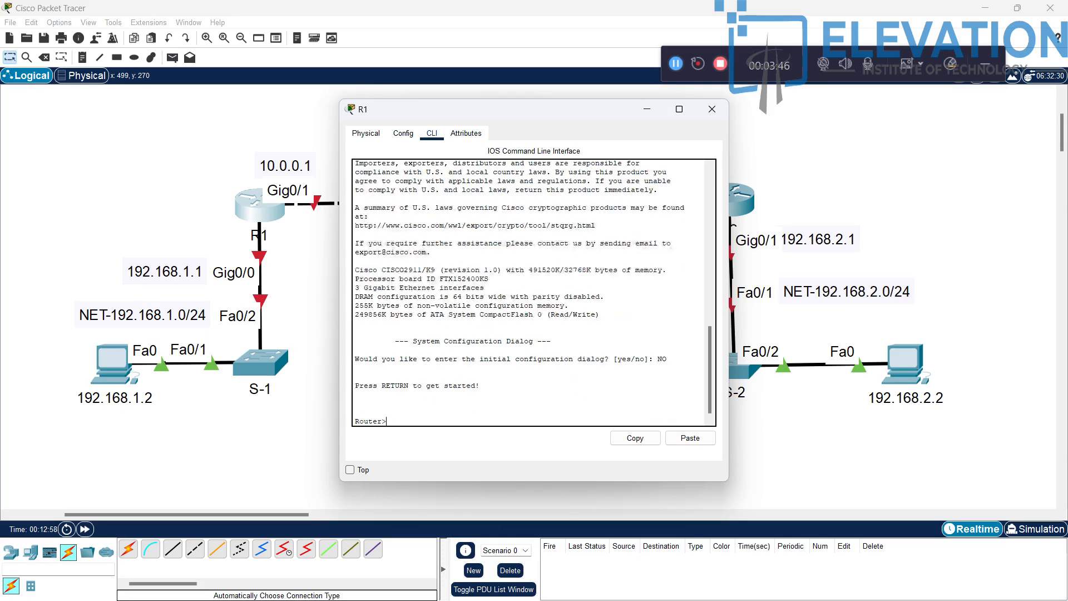
key("Caps_Lock")
left_click_drag(500, 109, 633, 116)
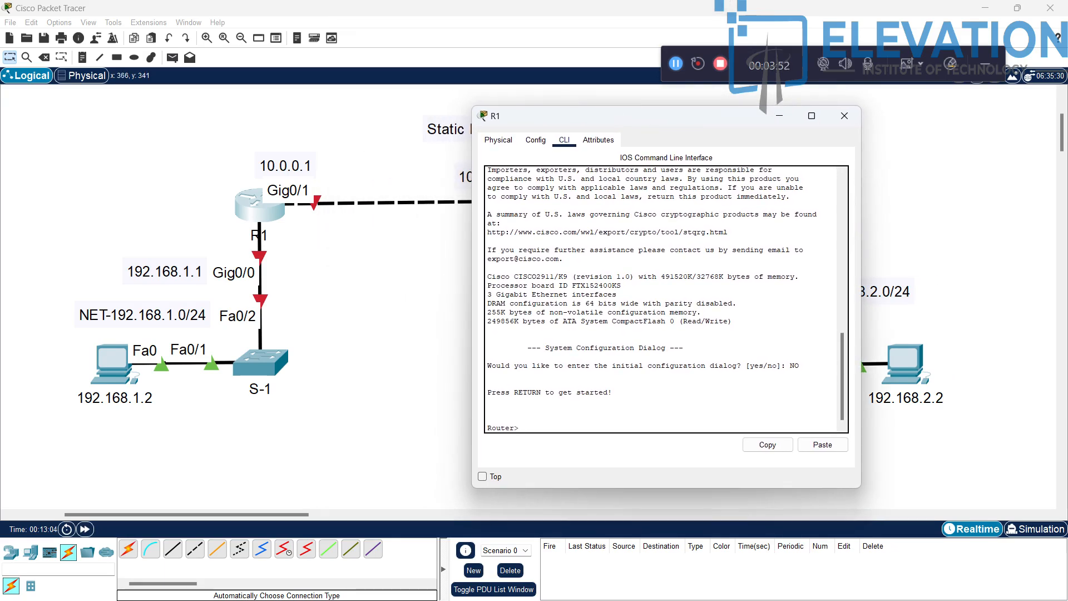
Enter privileged mode on router R1 and start global configuration from the terminal.
type("e")
type("n")
key("Return")
type("co")
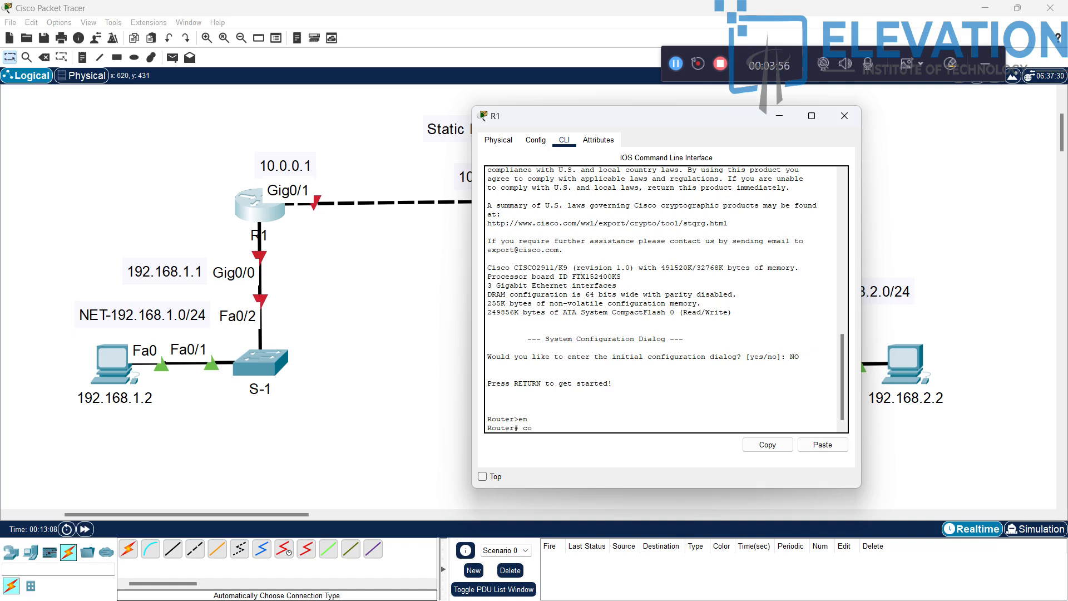
type("ng")
key("BackSpace")
type("f t")
key("Return")
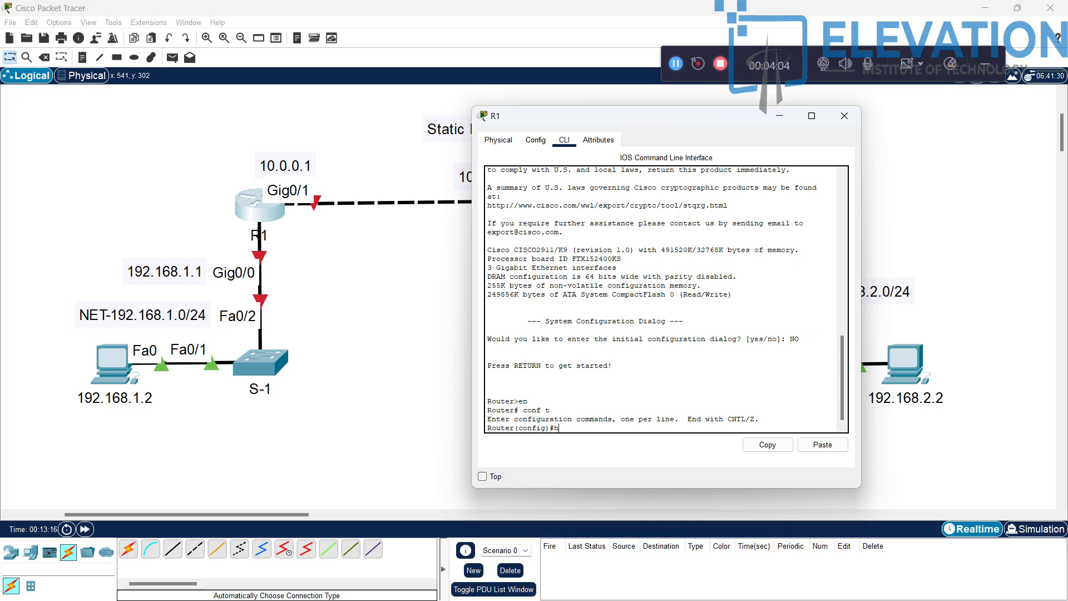
Set the router's hostname to R_1.
type("ho")
key("Tab")
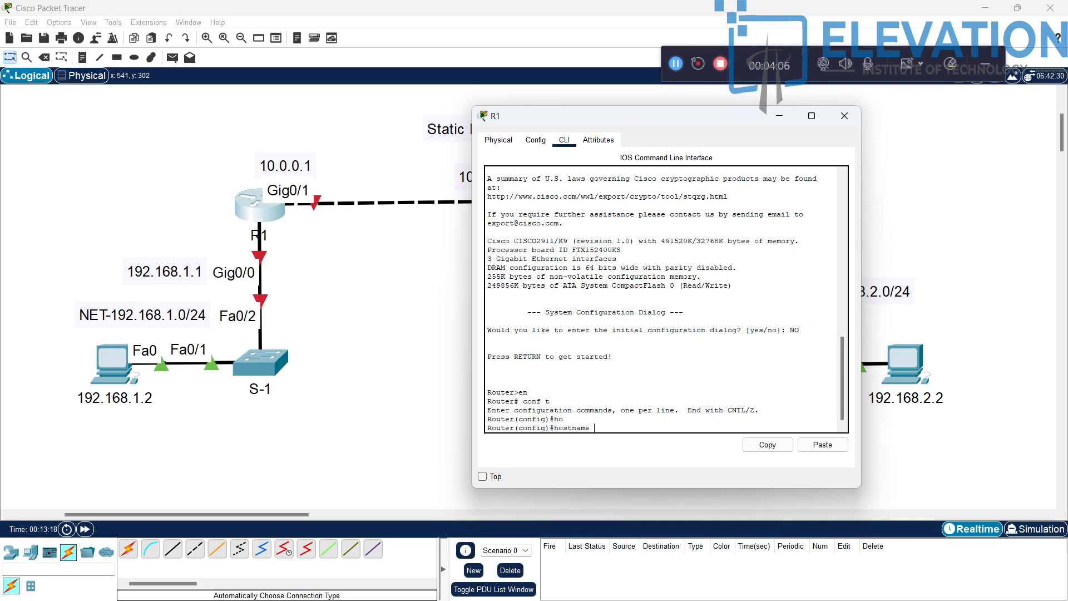
type("R_1")
key("Return")
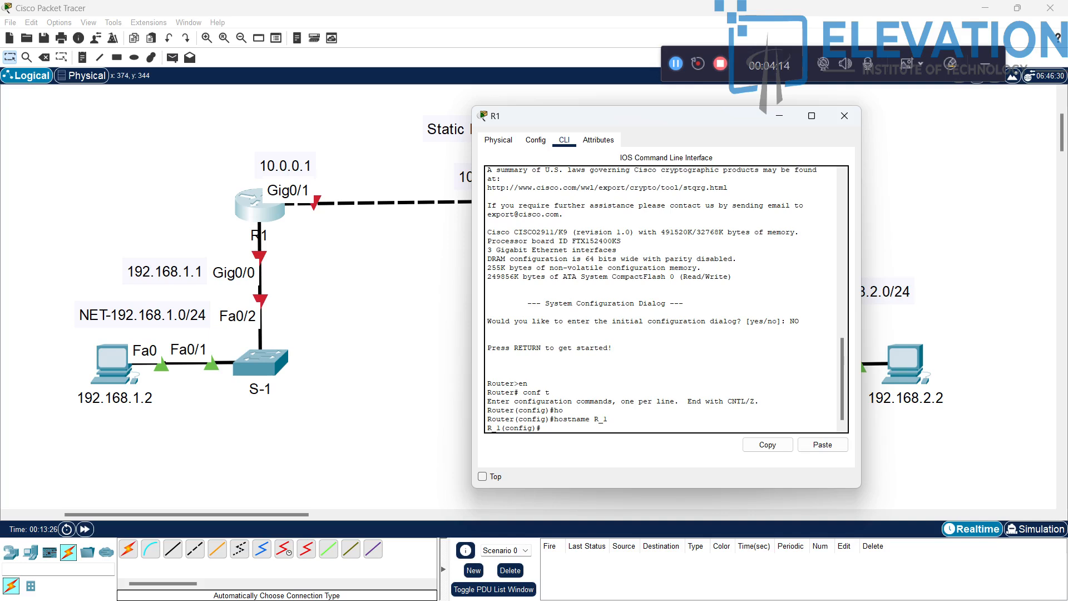
Assign IP address 192.168.1.1 with subnet mask 255.255.255.0 to R1's interface g0/0.
type("int g0/0")
key("Return")
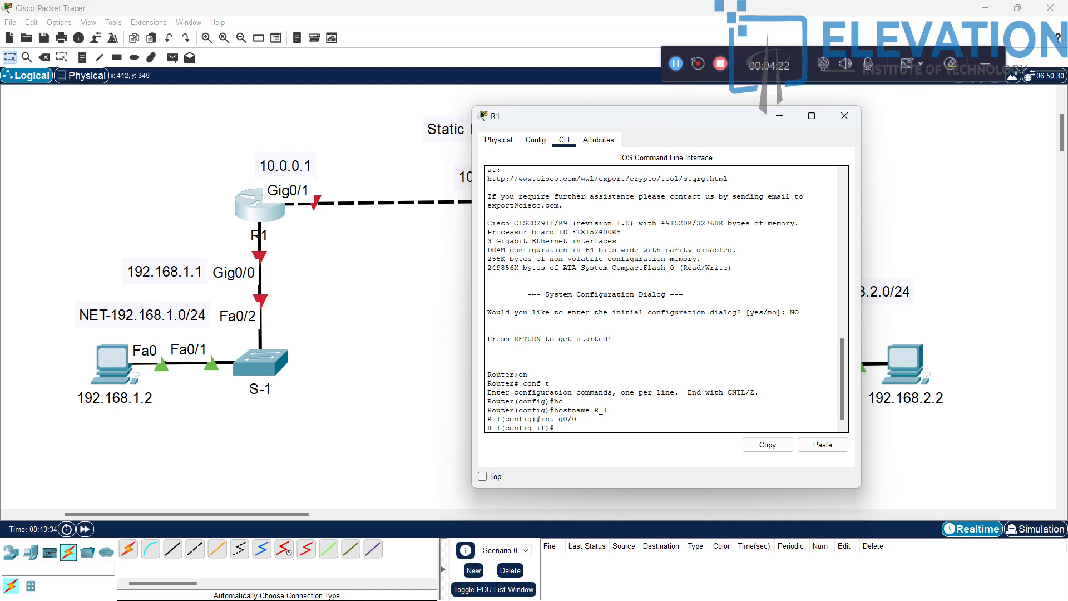
type("a")
type("ip add")
type(" 19+2.")
type("168")
type(".1")
key("BackSpace")
key("BackSpace")
key("BackSpace")
key("BackSpace")
key("BackSpace")
key("BackSpace")
key("BackSpace")
key("BackSpace")
key("BackSpace")
type("2.168.1.1 255.22")
key("Num_Lock")
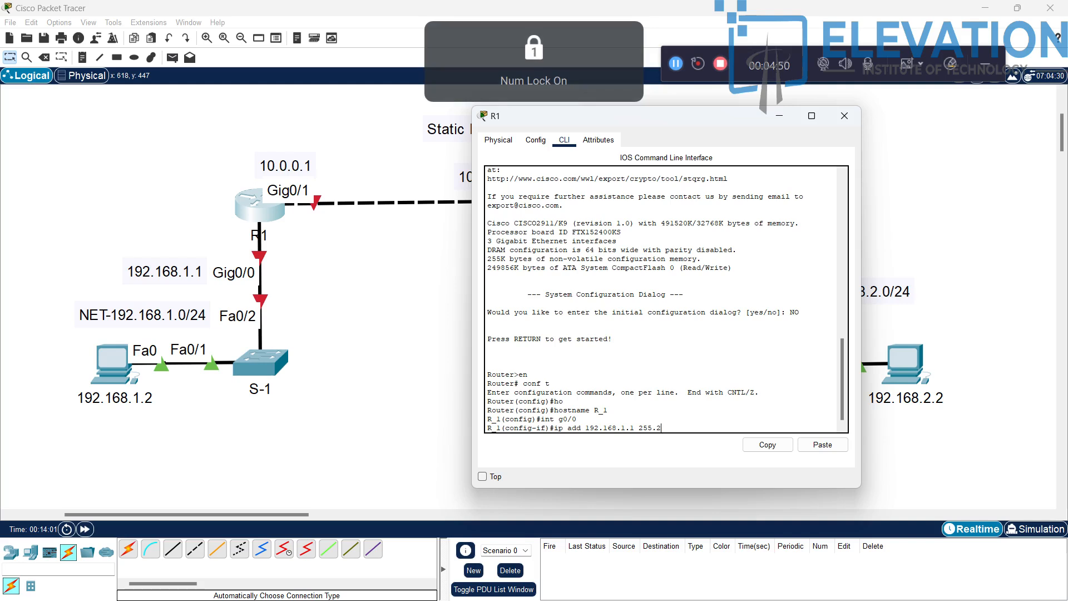
key("BackSpace")
key("BackSpace")
type("255.")
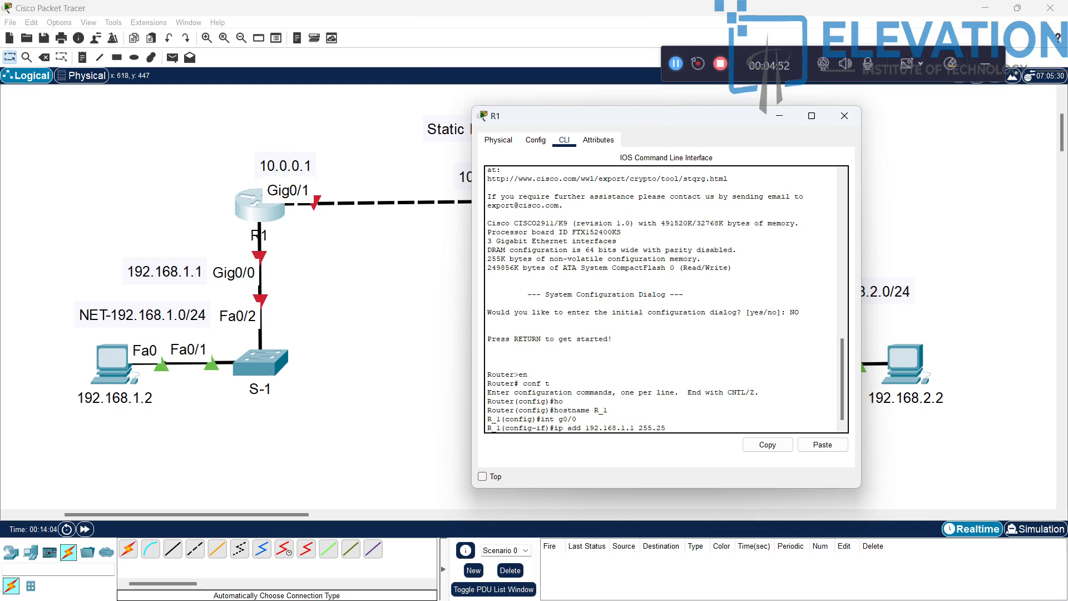
type("255.0")
key("Return")
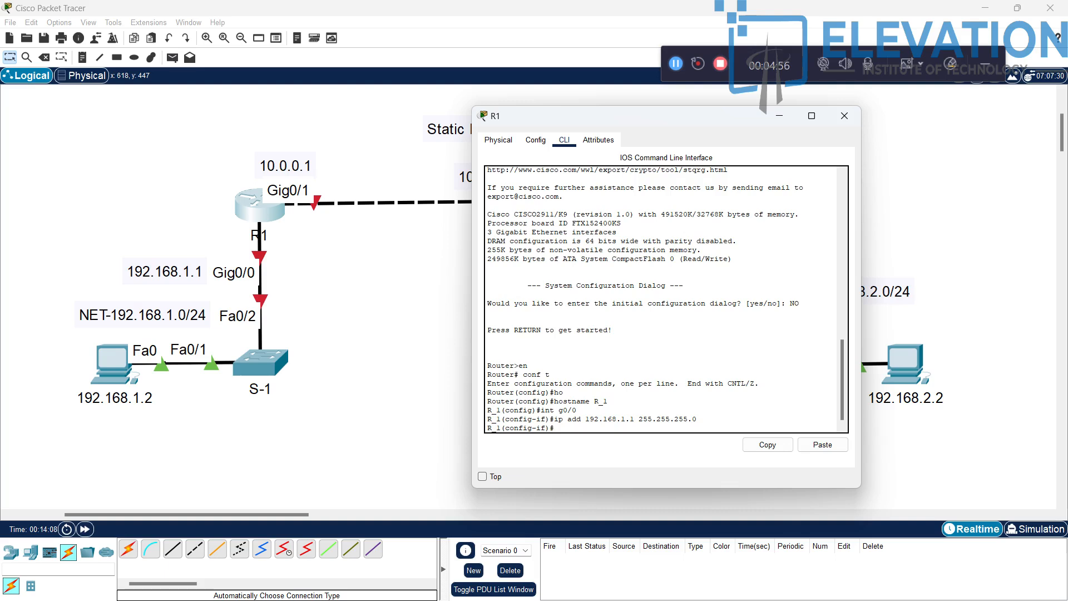
Enable R1's interface g0/0 with no shutdown and return to a clean prompt.
type("no sh")
key("Return")
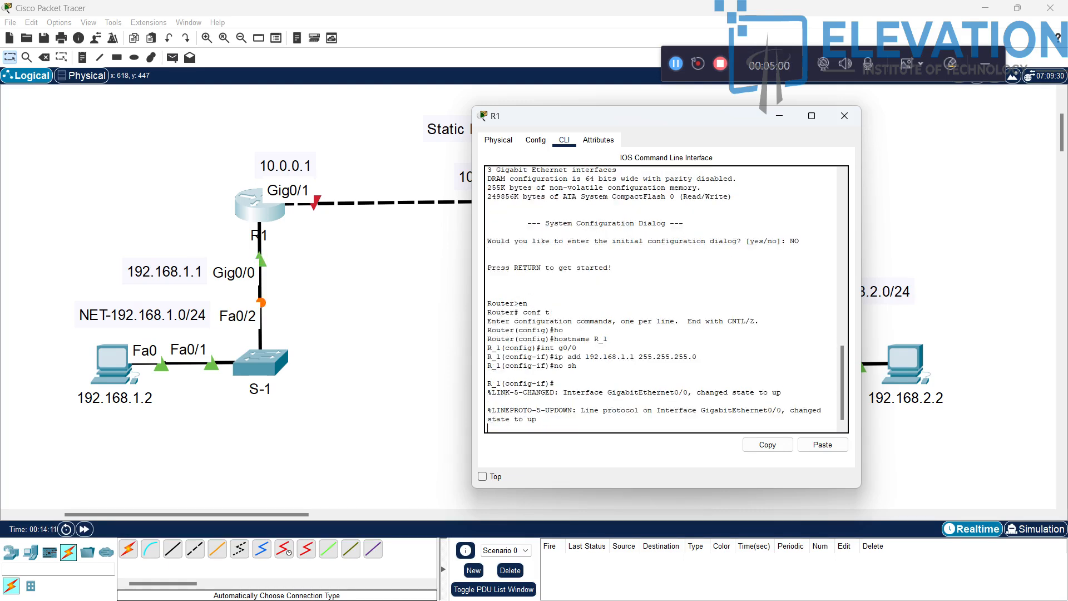
key("Return")
key("Return")
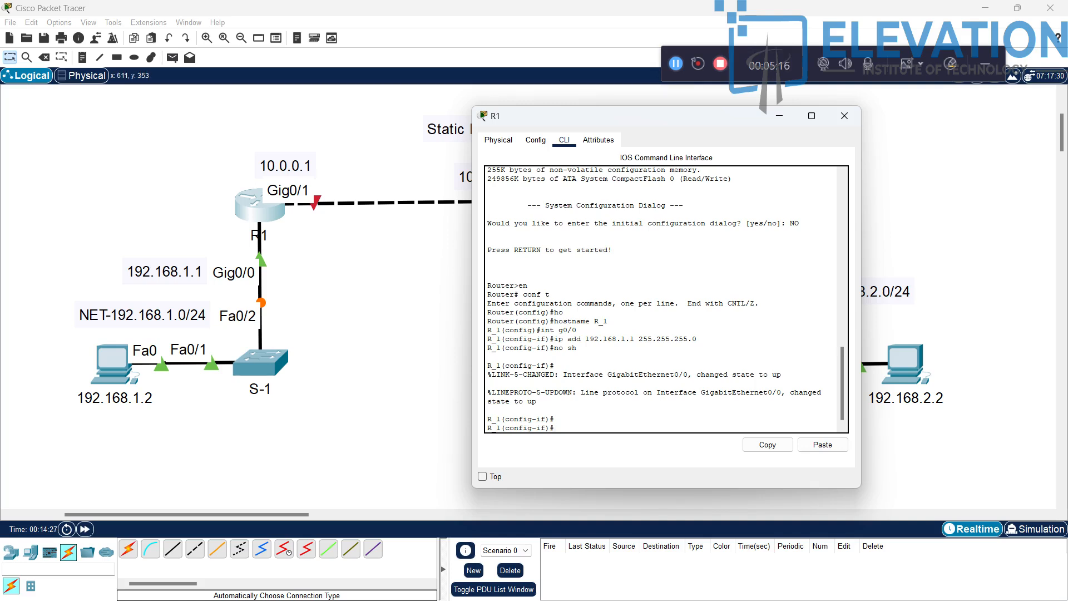
Switch to configuring interface g0/1 on R1.
type("in ")
type("t ")
type("g0/")
type("1")
key("Return")
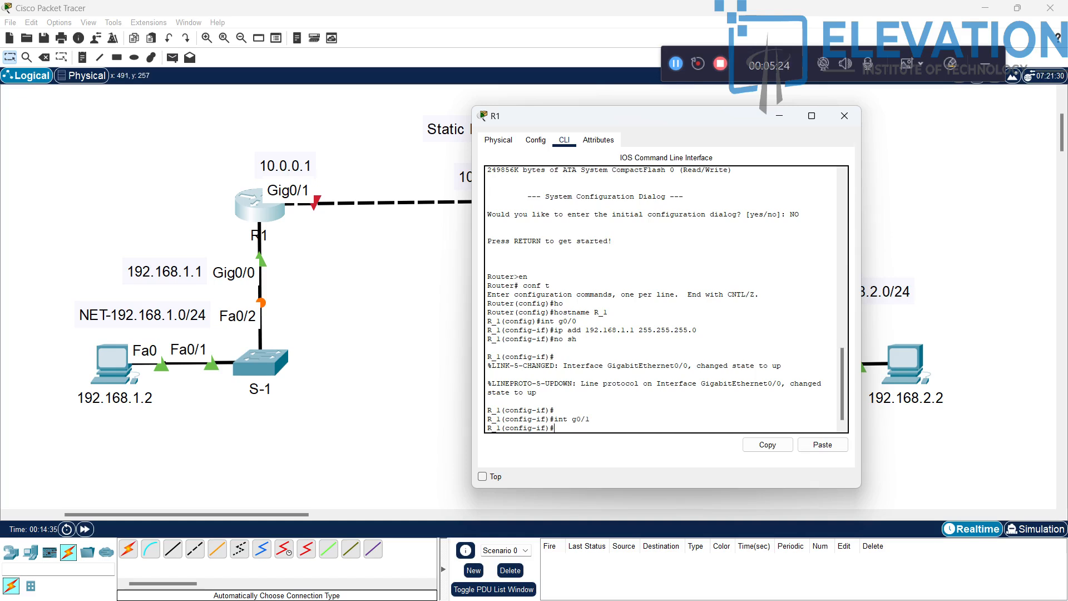
type("10.0.0.1 255.0.0.0")
key("Return")
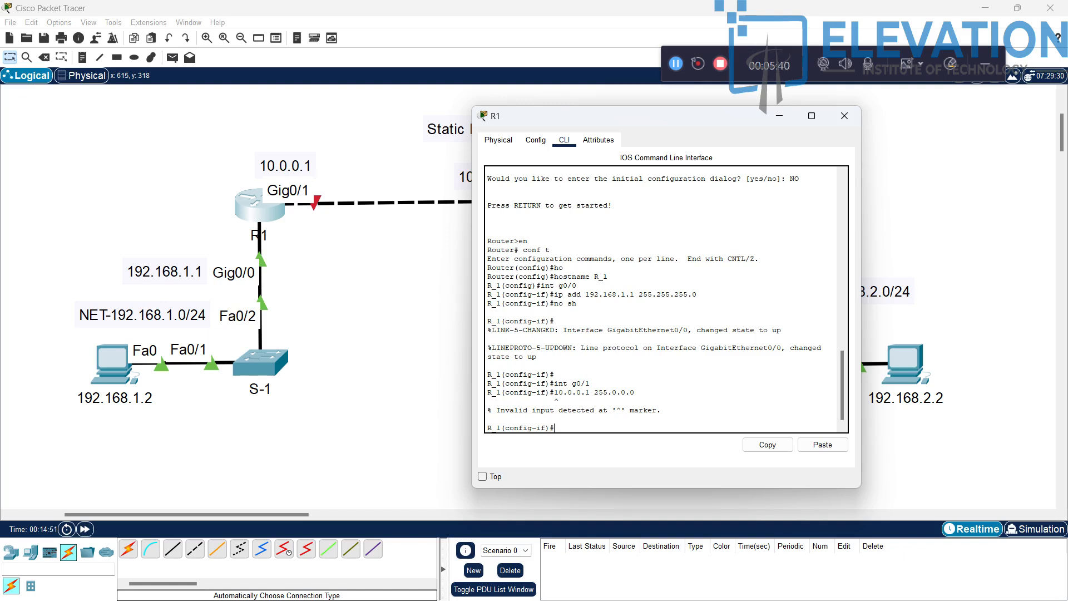
key("Up")
key("BackSpace")
key("BackSpace")
key("BackSpace")
key("BackSpace")
key("BackSpace")
key("BackSpace")
key("BackSpace")
key("BackSpace")
key("BackSpace")
key("BackSpace")
key("BackSpace")
key("BackSpace")
key("BackSpace")
key("BackSpace")
key("BackSpace")
key("BackSpace")
key("BackSpace")
key("BackSpace")
key("BackSpace")
Assign IP address 10.0.0.1 with subnet mask 255.0.0.0 to R1's interface g0/1 and enable the interface.
type("ip add 10.0.0.1 255.0.0")
key("Return")
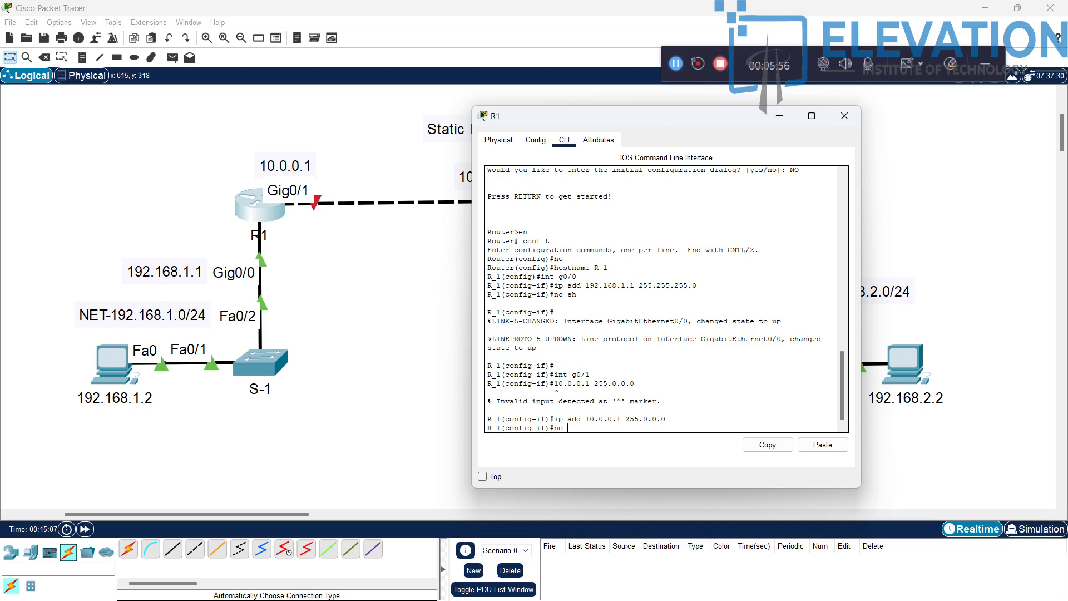
type("no sh")
key("Return")
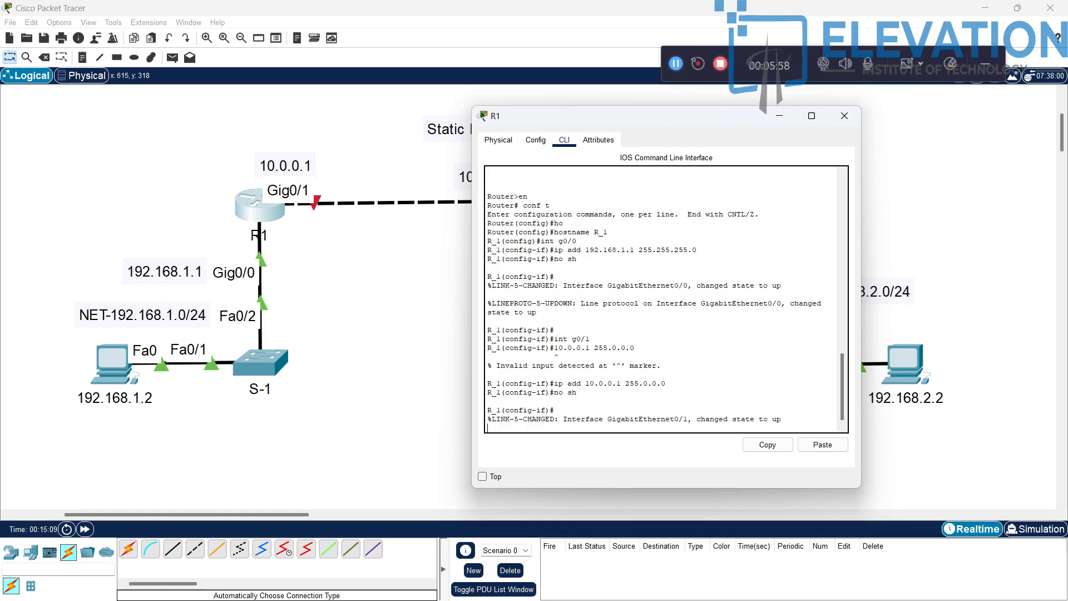
key("Return")
key("Return")
key("Return")
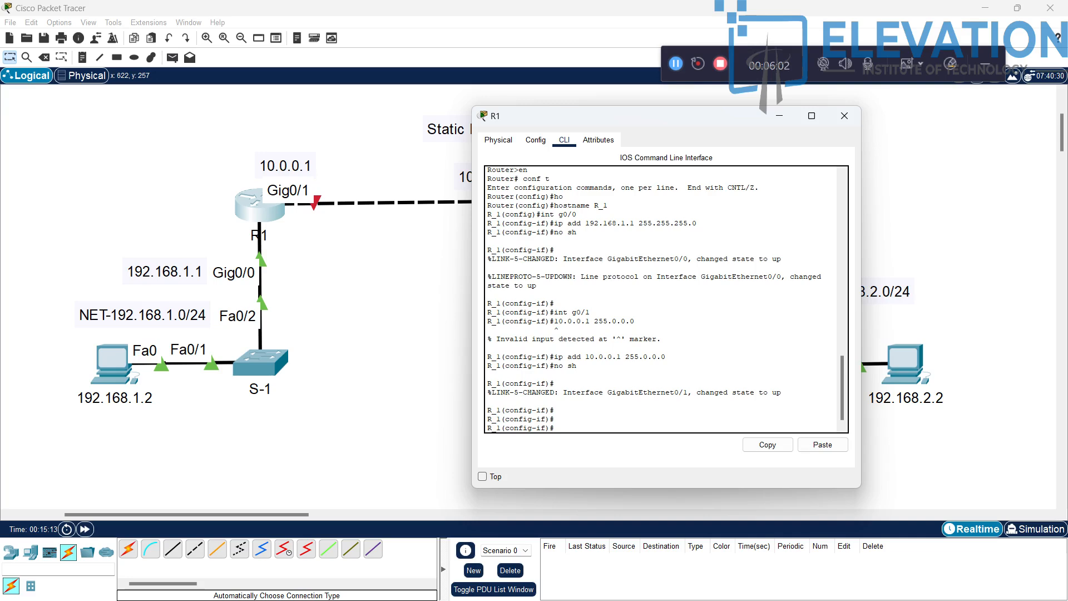
Move R1's window off the link between the routers, then close it.
left_click_drag(628, 116, 517, 270)
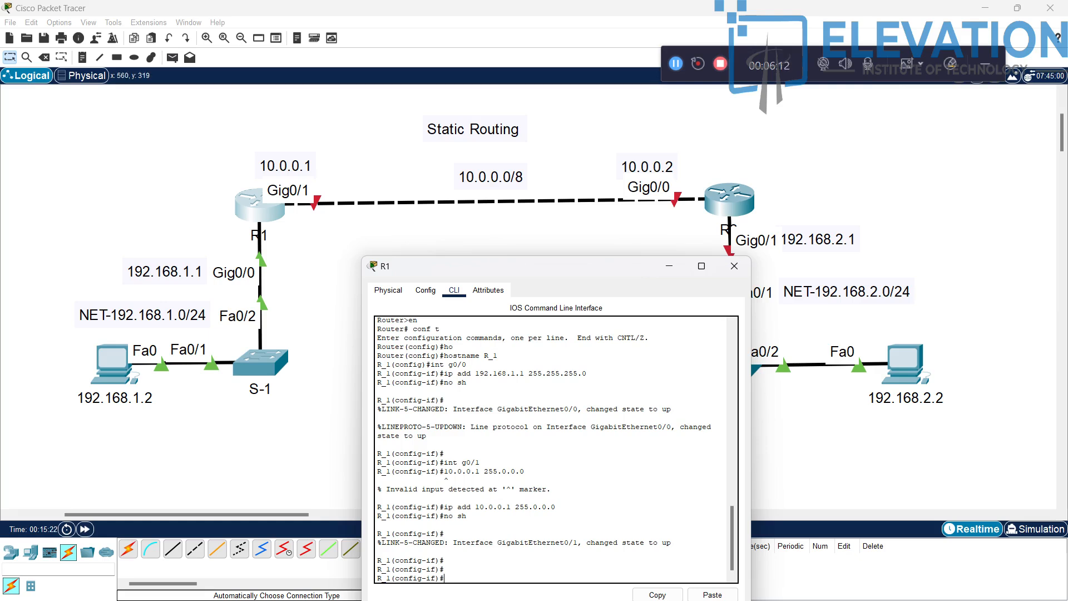
left_click_drag(501, 266, 472, 219)
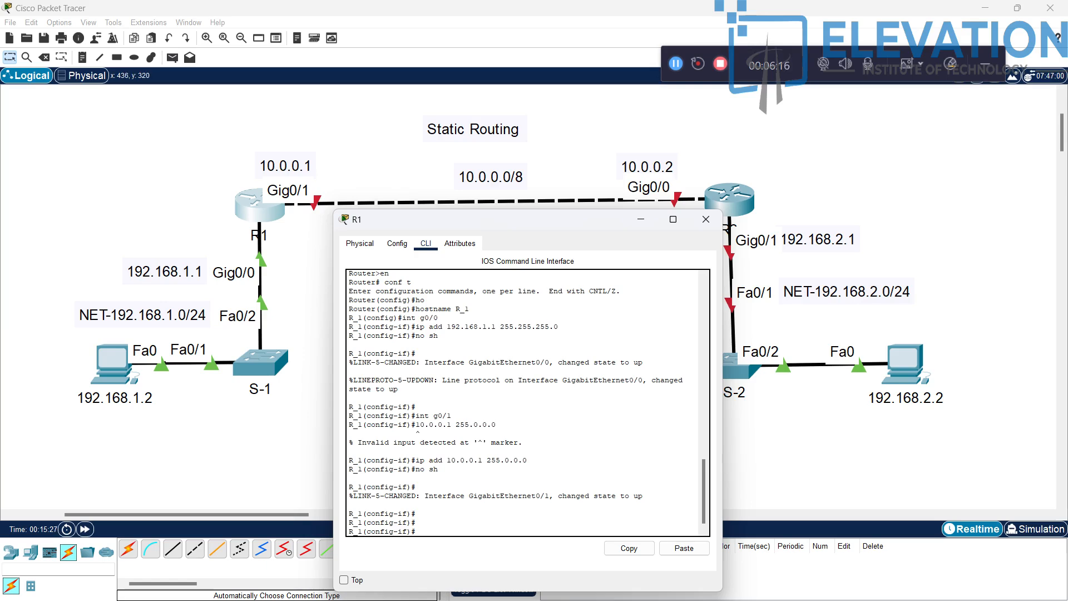
left_click(705, 219)
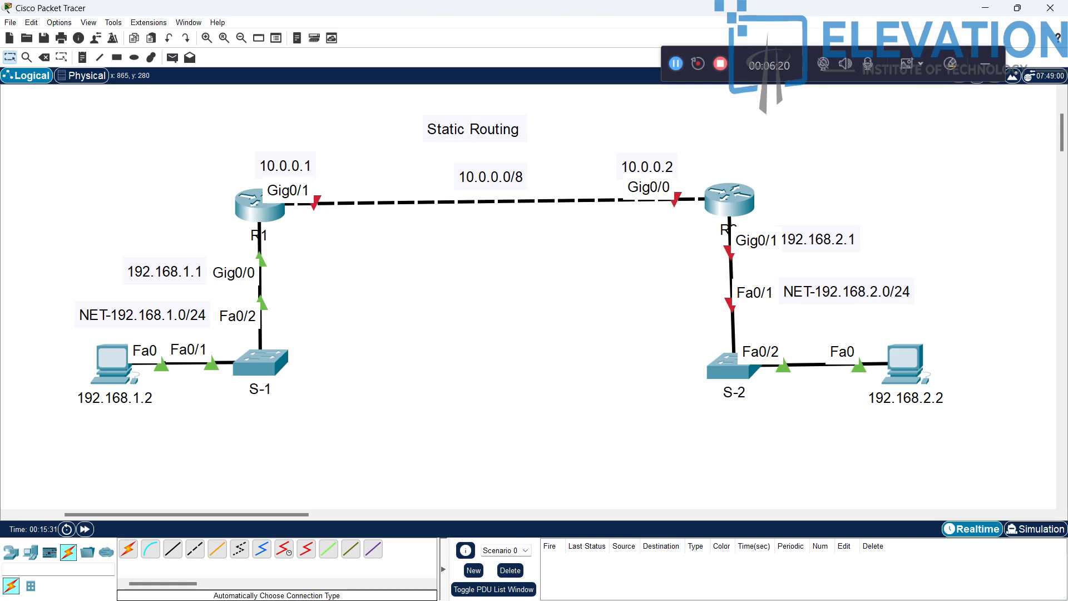
Open router R2's command line, move the window clear of R2's topology labels, decline the initial configuration dialog, and start the session.
left_click(730, 203)
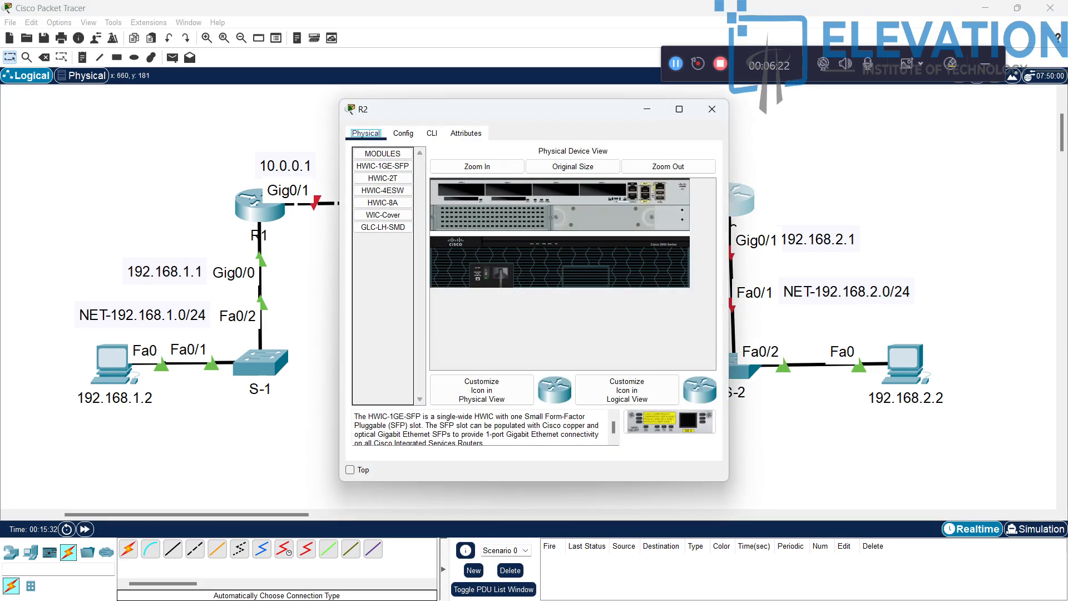
left_click(432, 134)
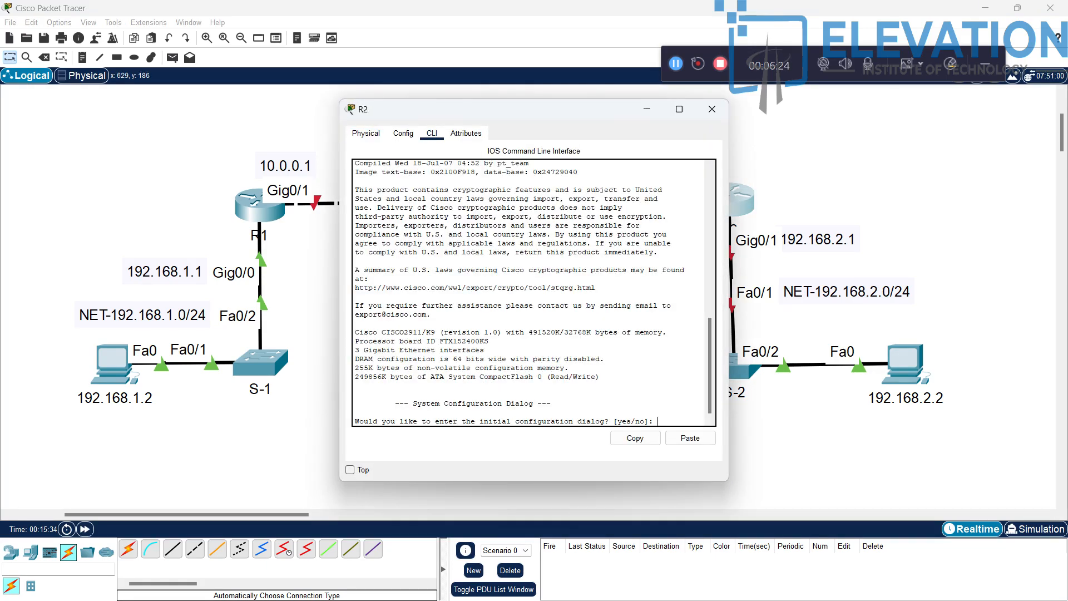
left_click_drag(501, 109, 289, 124)
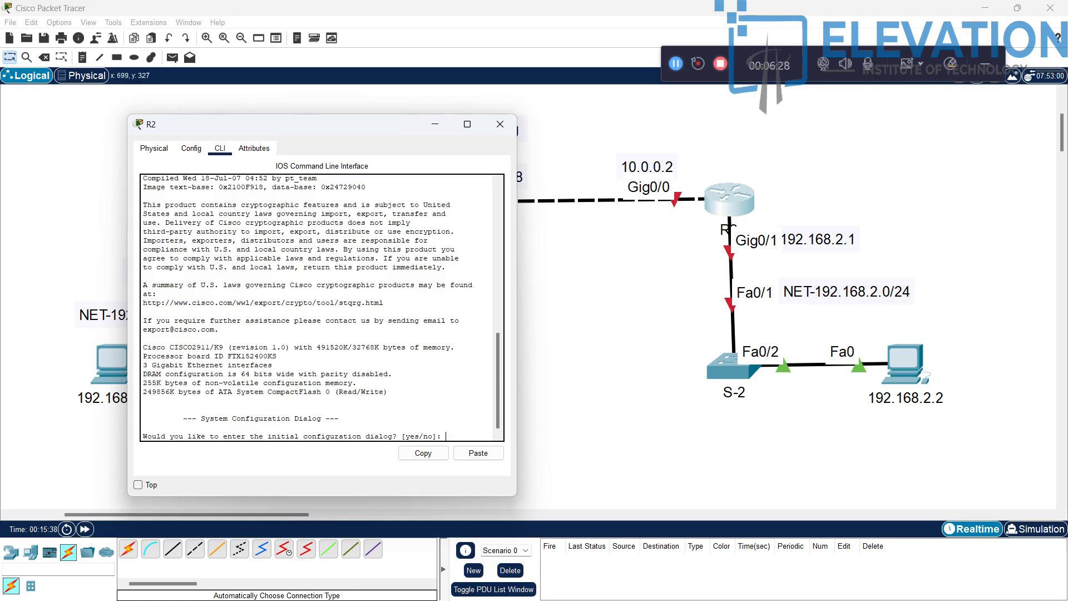
type("no")
key("Return")
key("Return")
key("Return")
Enter privileged mode on router R2 and start global configuration from the terminal.
type("en")
key("Return")
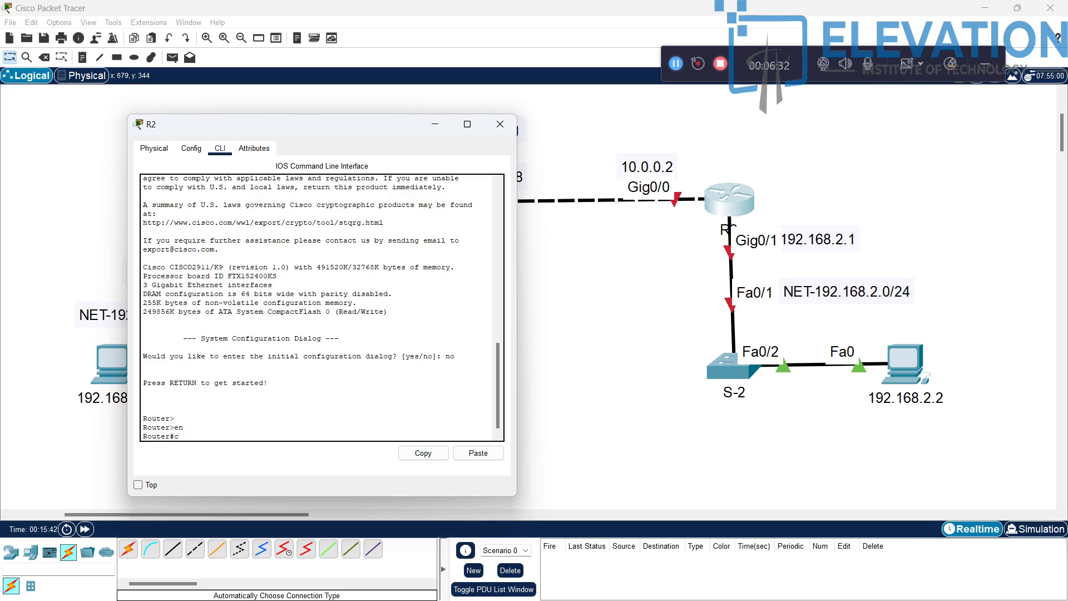
type("conf t")
key("Return")
key("Return")
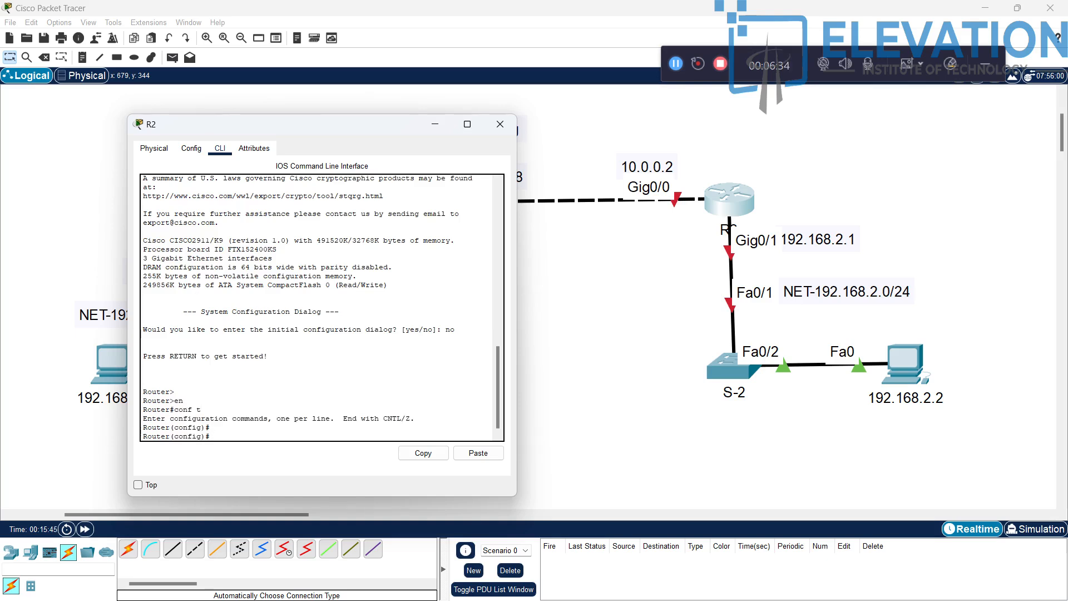
Set the router's hostname to R_2.
type("hos")
key("Tab")
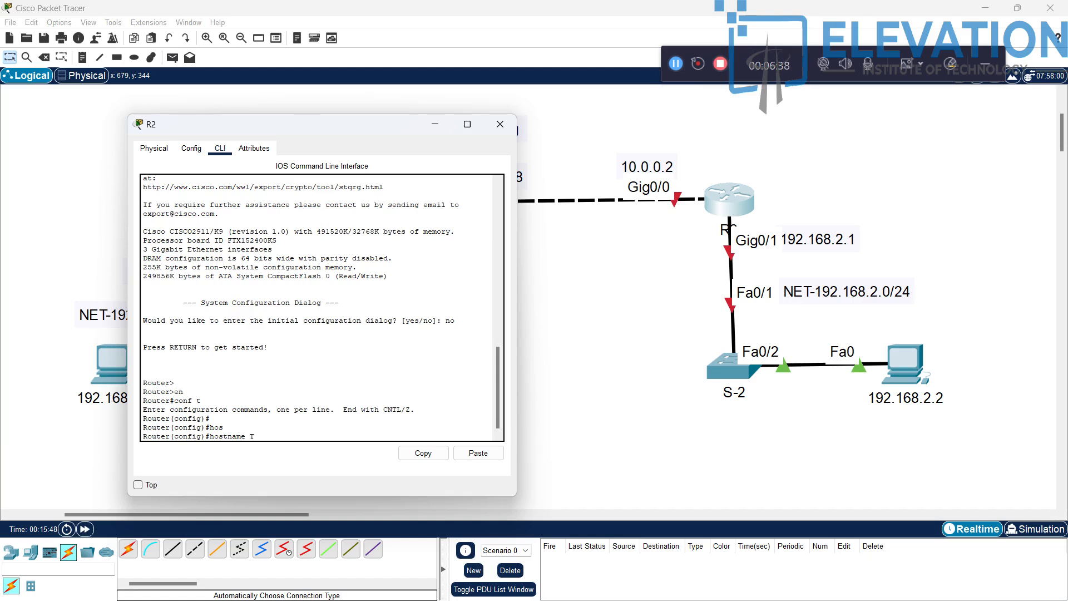
type("R2")
type("2")
key("Return")
key("Return")
key("Return")
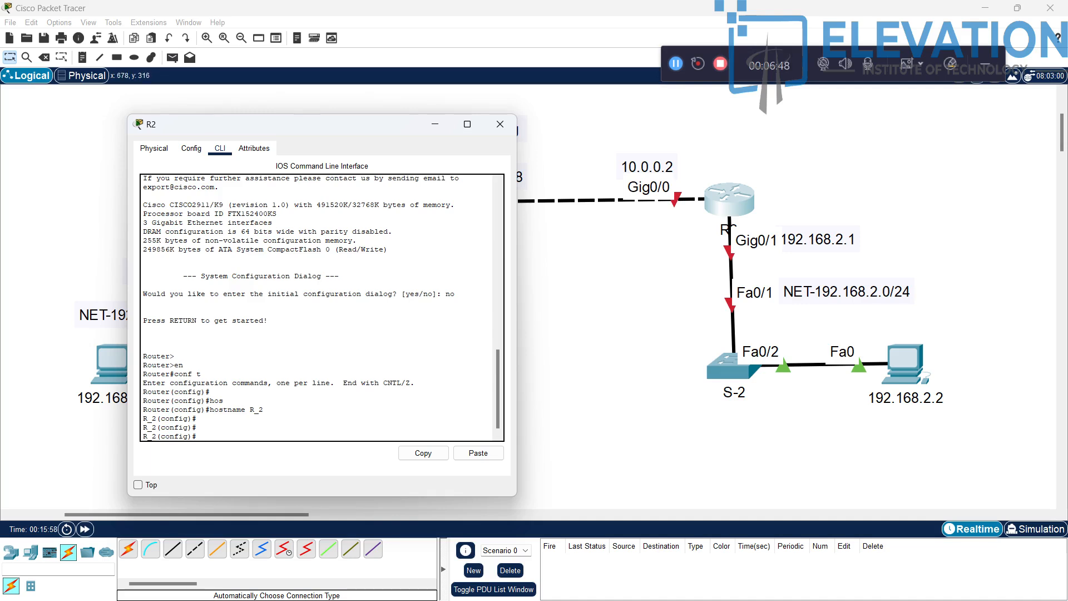
Assign IP address 10.0.0.2 with subnet mask 255.0.0.0 to R2's interface g0/0.
type("t g0/0")
key("Return")
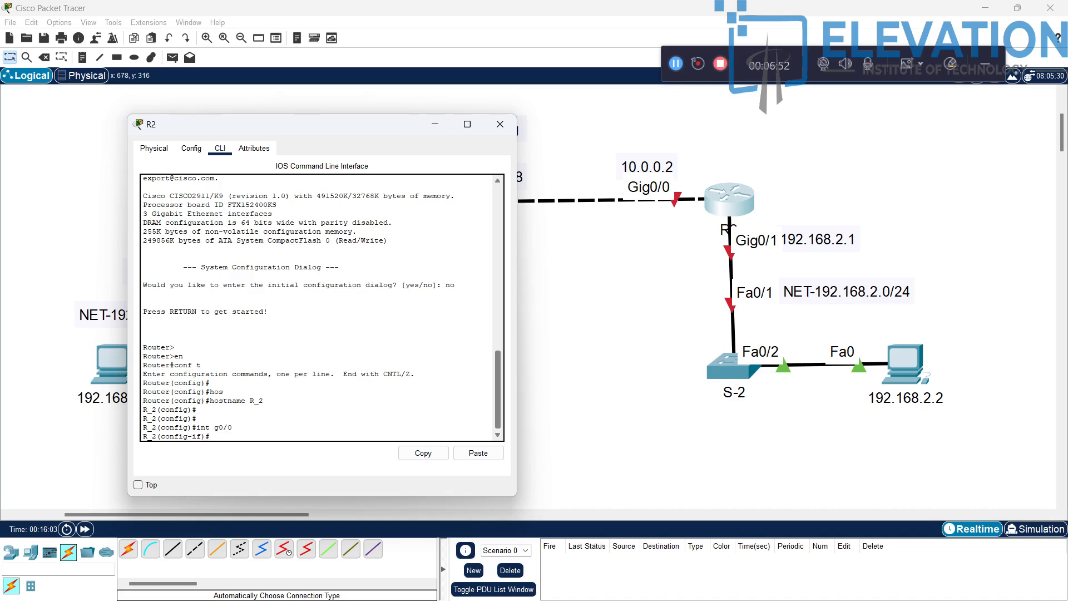
type("ip add 10.0.0")
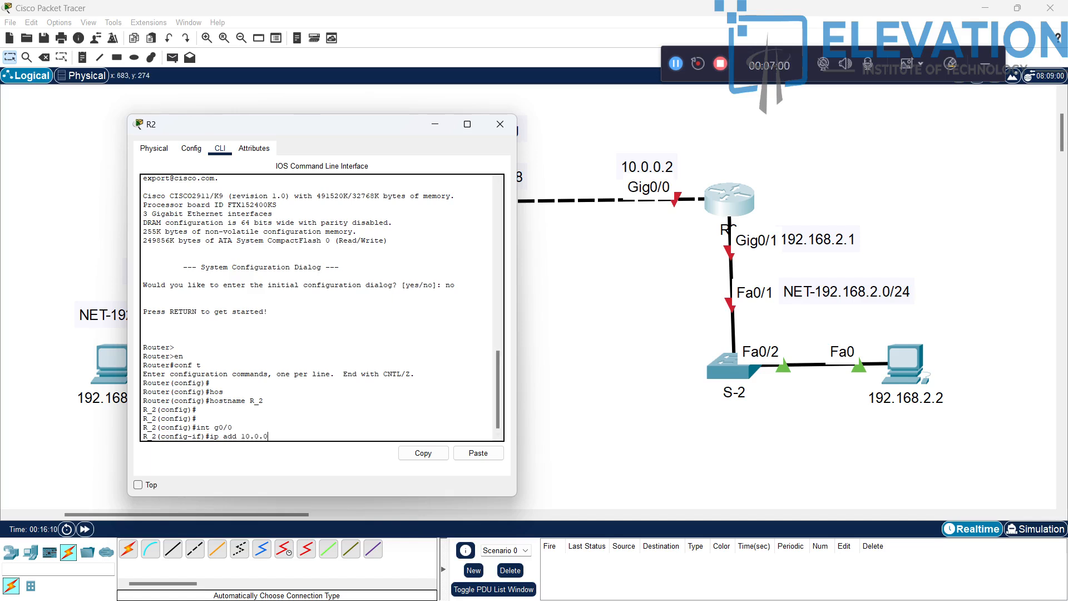
type(".2 0")
key("BackSpace")
type("255.2")
type("0.0.0")
key("Return")
Enable R2's interface g0/0 with no shutdown and return to a clean prompt.
type("nfig-if)#no s")
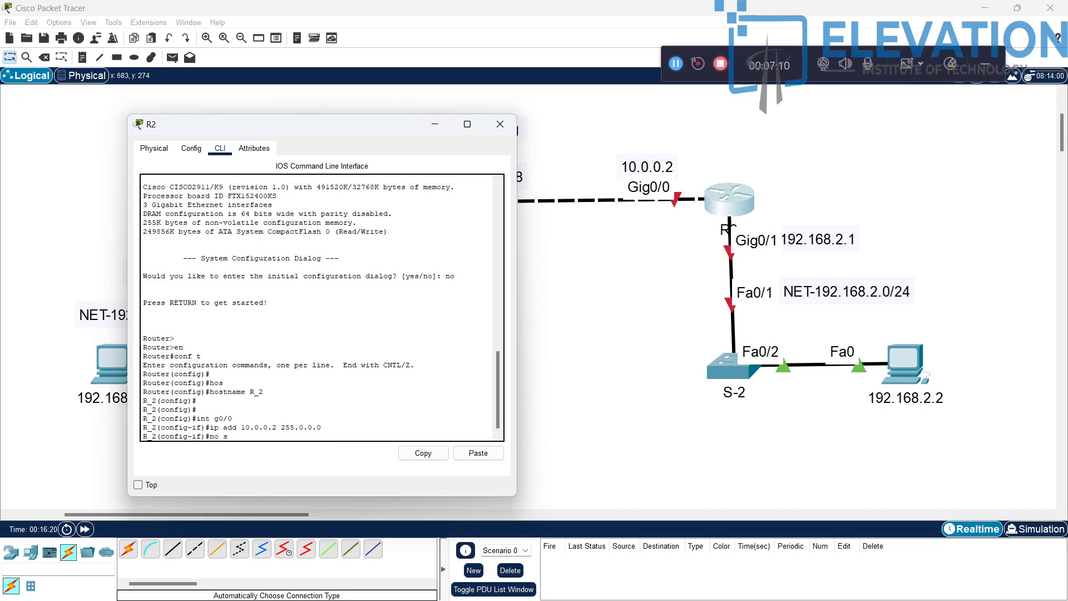
type("h")
key("Return")
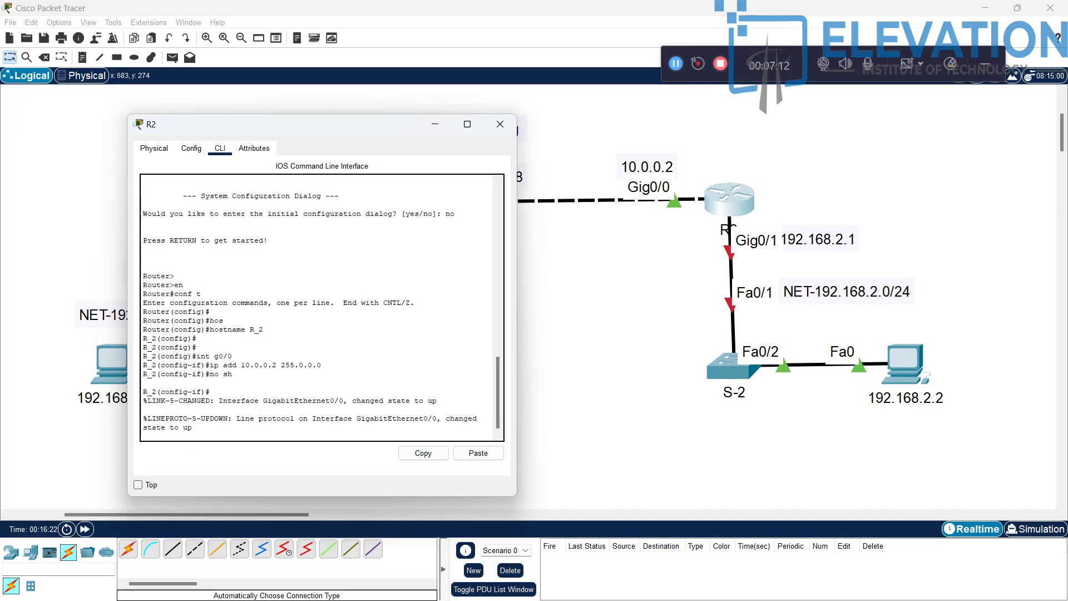
key("Return")
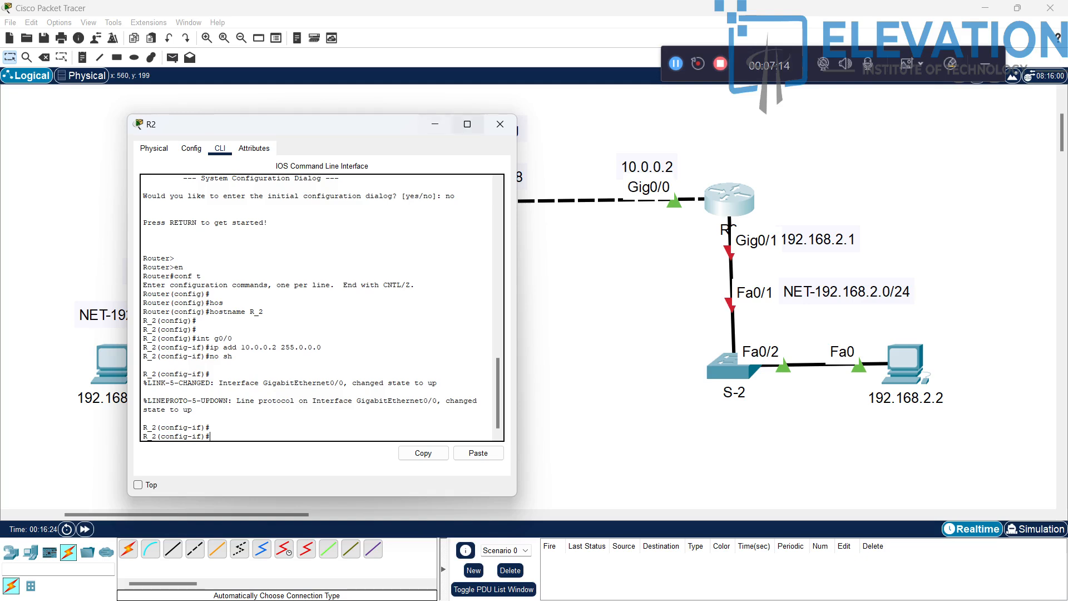
Assign IP address 192.168.2.1 with subnet mask 255.255.255.0 to R2's interface g0/1.
left_click_drag(413, 128, 617, 260)
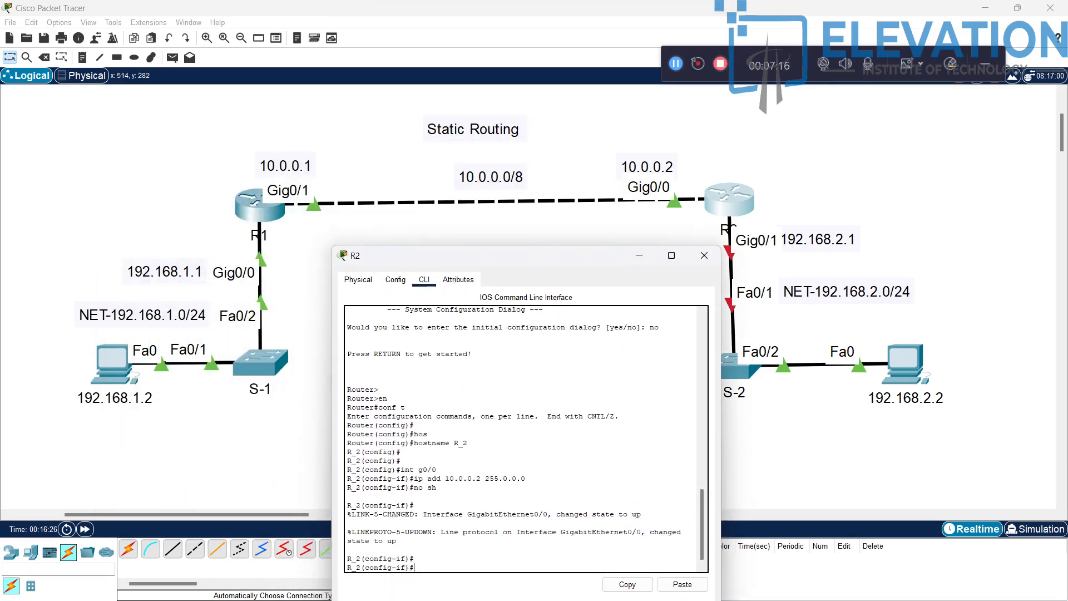
left_click_drag(437, 185, 394, 132)
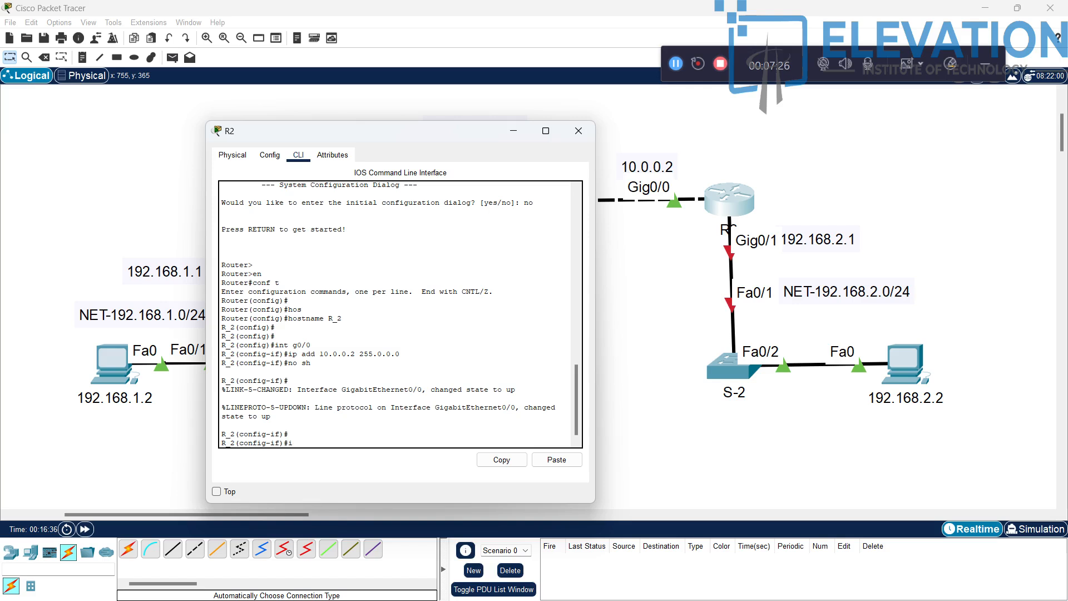
type("nt g0/1")
key("Return")
key("Return")
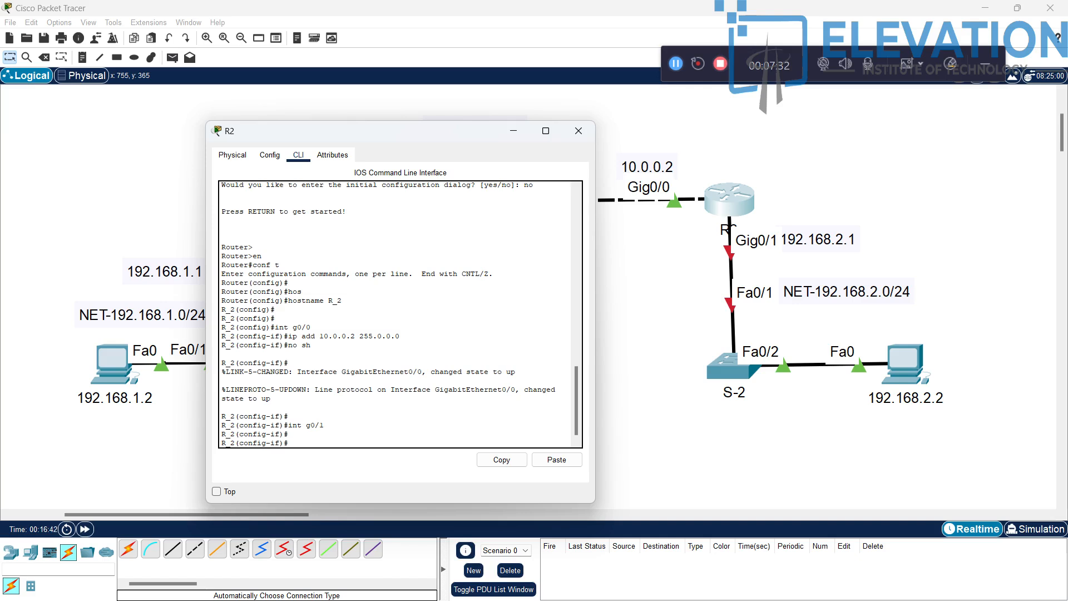
type("ip add 192.168.2.1 255.255.025")
key("BackSpace")
key("BackSpace")
key("BackSpace")
type("5.0")
key("Return")
Enable R2's interface g0/1 with no shutdown and return to a clean prompt.
type("no sh")
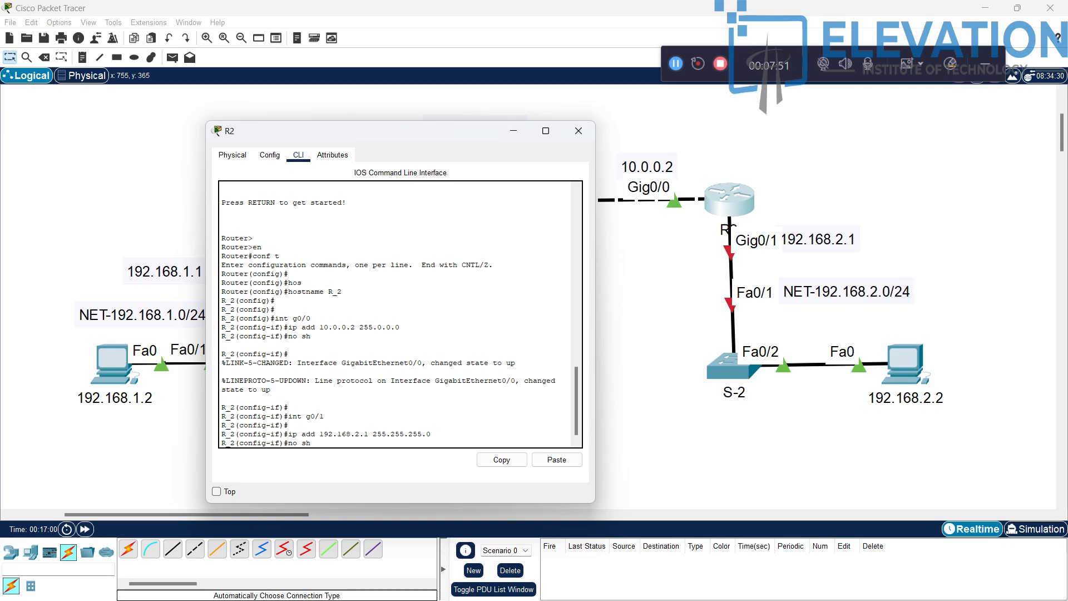
key("Return")
key("Return")
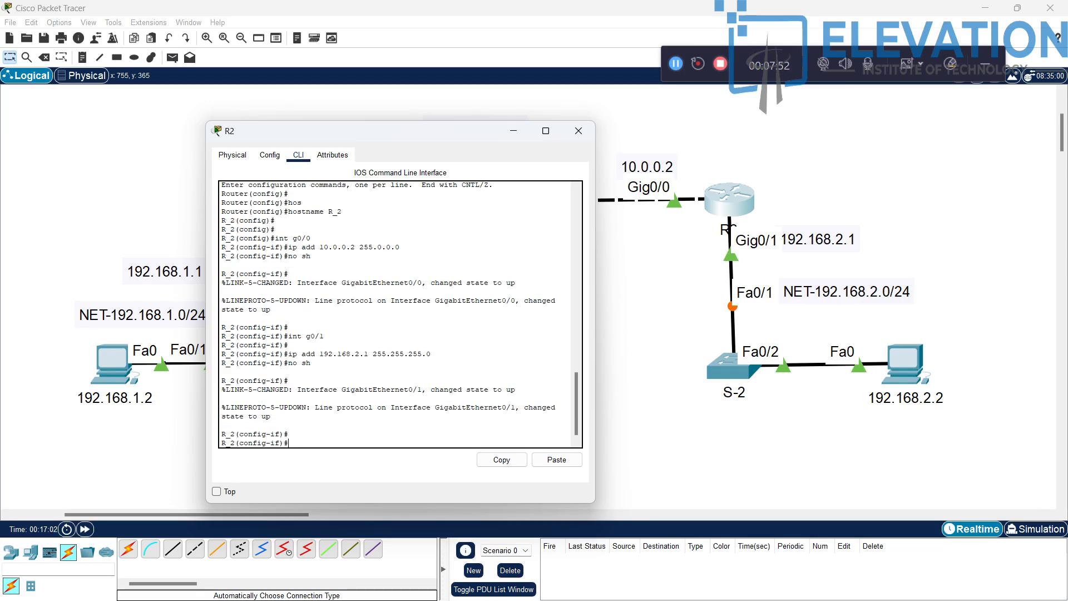
Close R2's window and send a simple PDU from PC 192.168.1.2 to PC 192.168.2.2 to test connectivity.
left_click(579, 131)
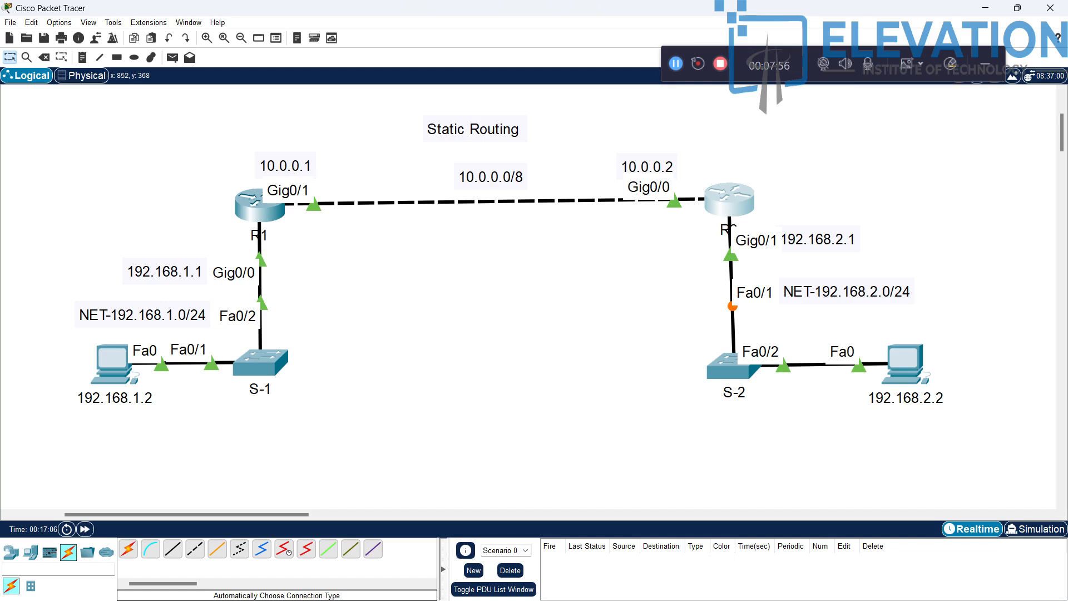
left_click(172, 58)
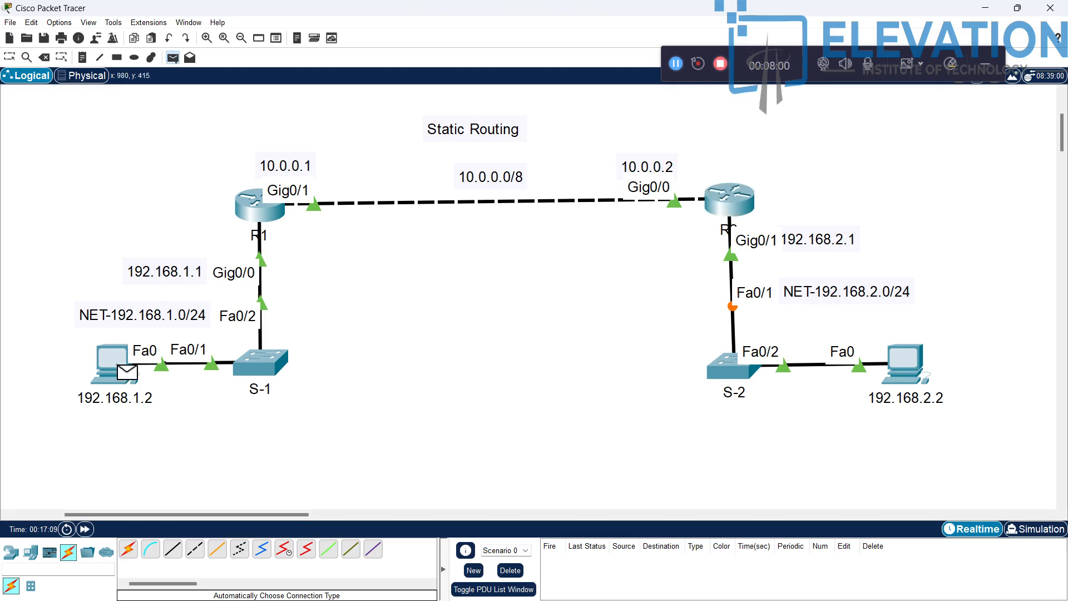
left_click(905, 365)
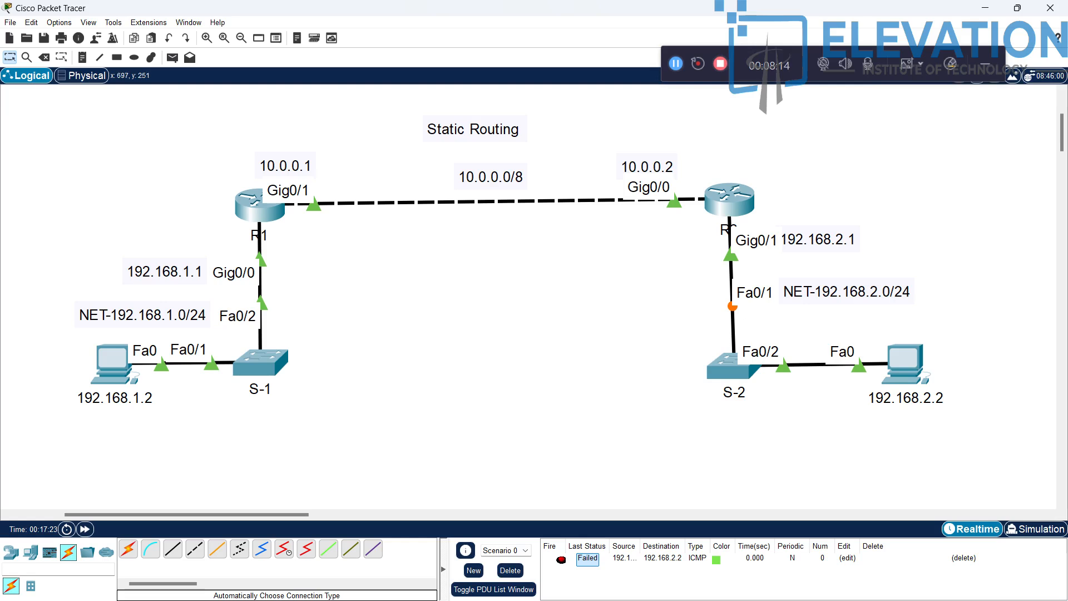
Shift the Static Routing title slightly to the right and delete the test PDU scenario.
left_click_drag(473, 129, 487, 126)
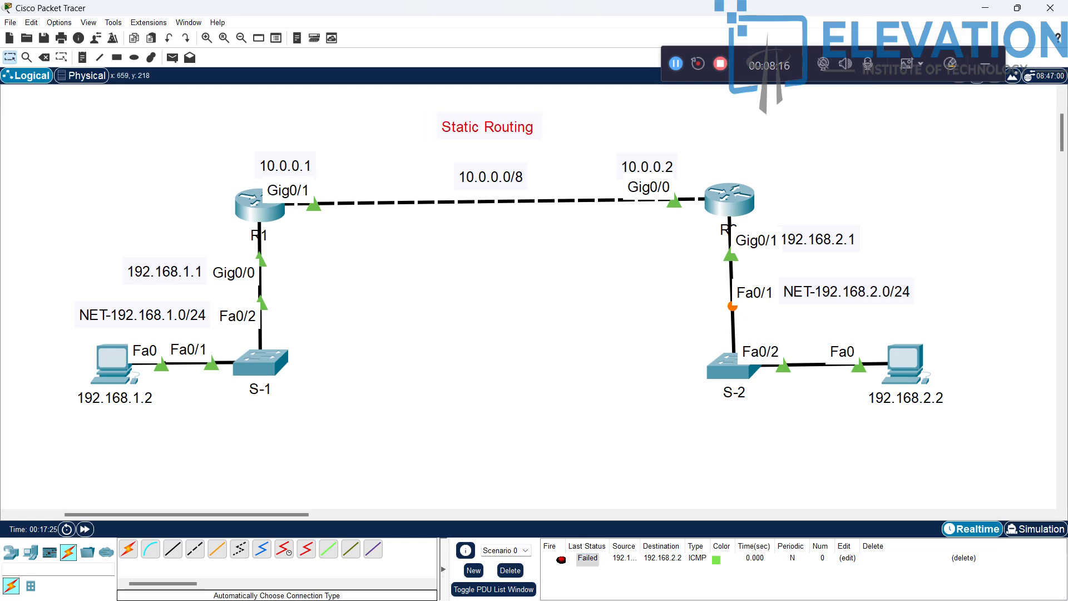
key("Escape")
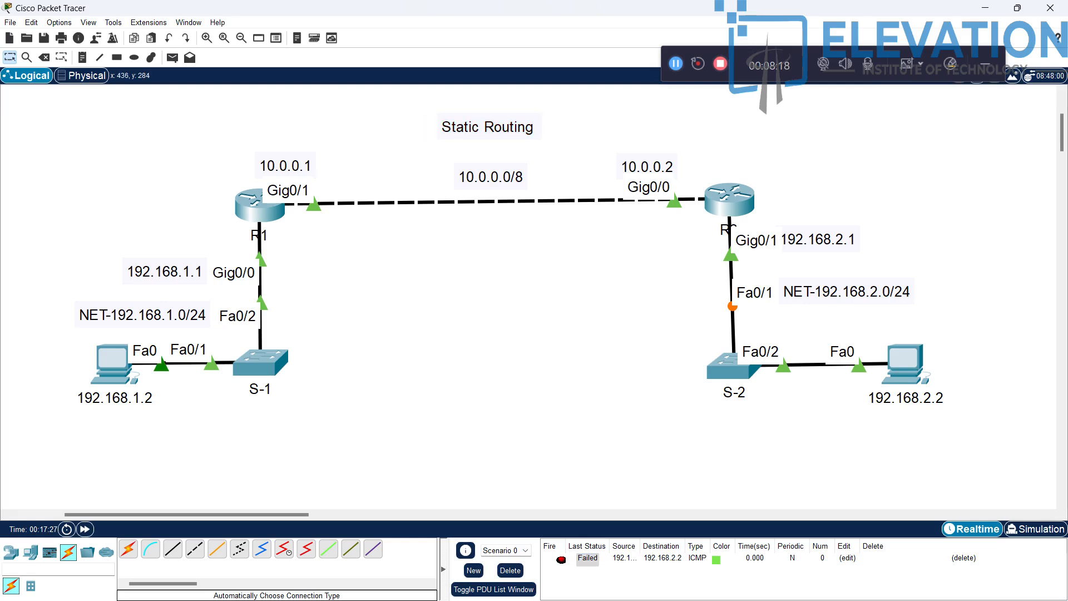
mouse_move(258, 207)
left_click(510, 571)
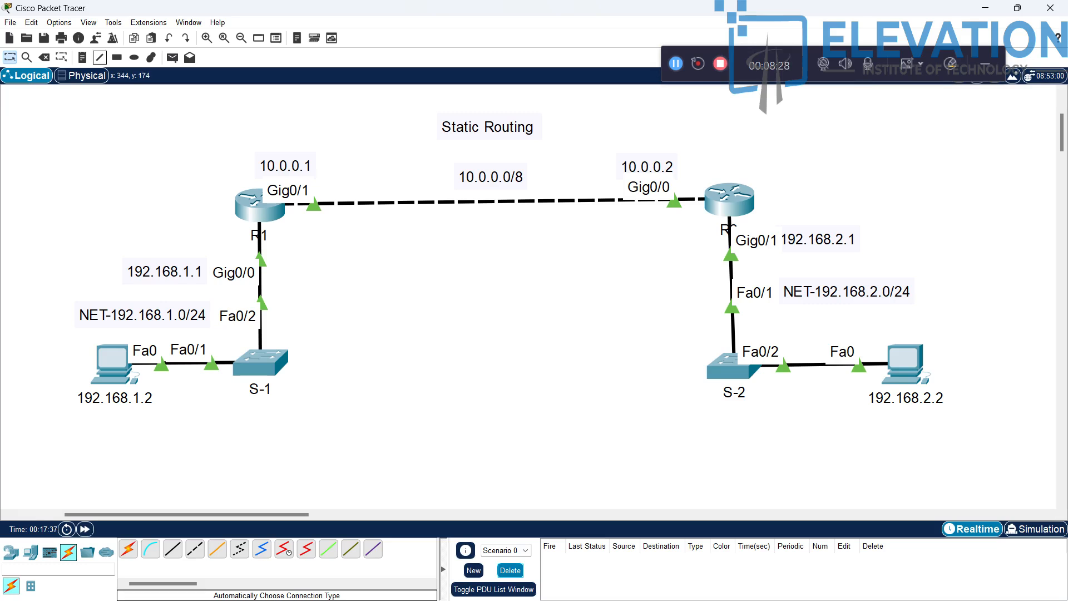
Place a text note reading "ip route des. net" in the workspace beside R1, below the router link.
left_click(82, 57)
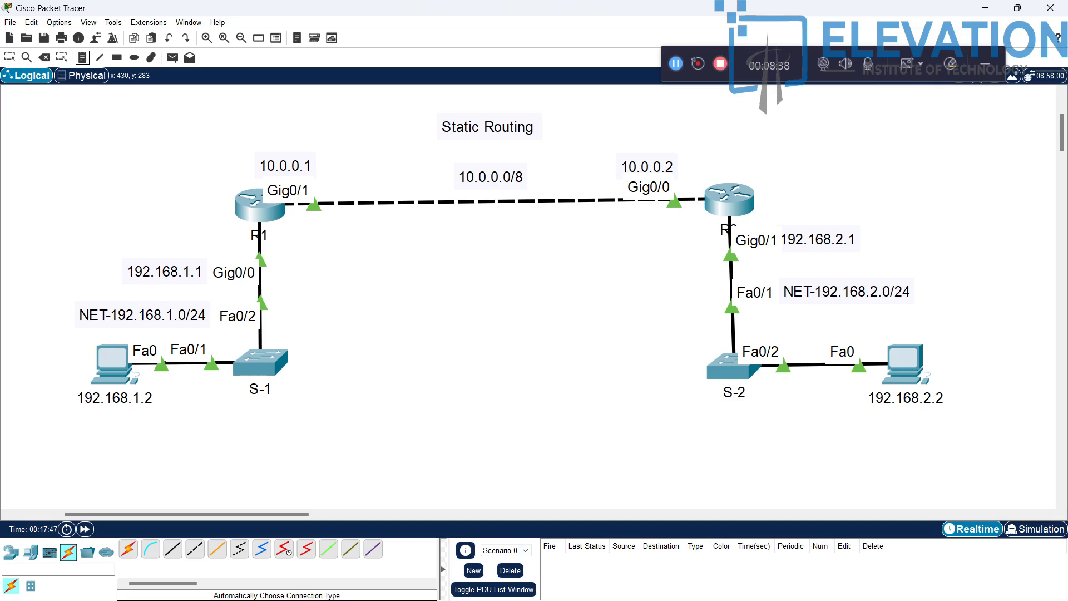
left_click(298, 251)
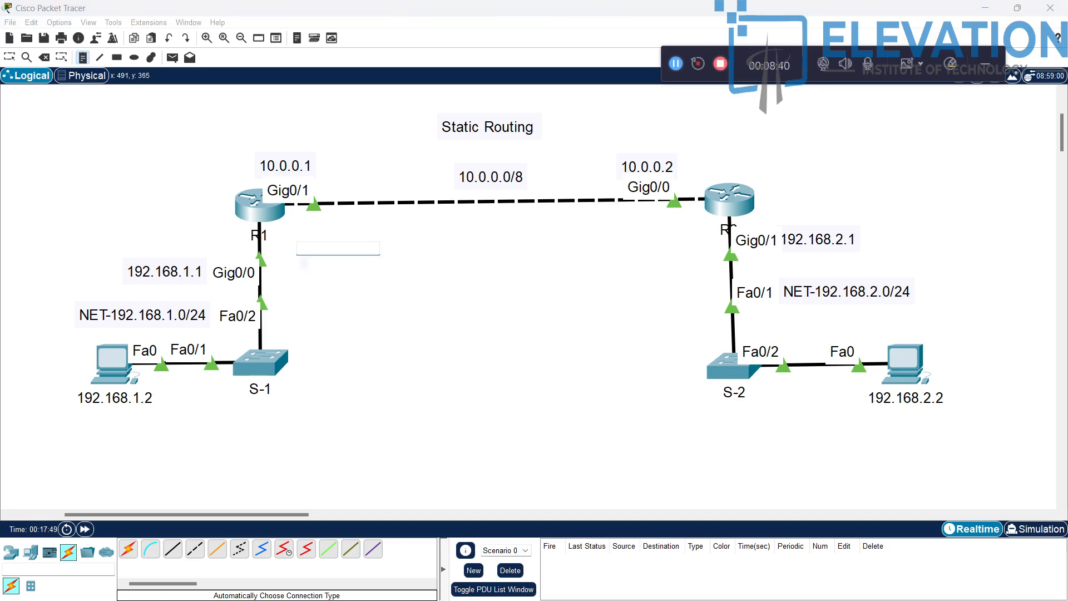
type("ip route des")
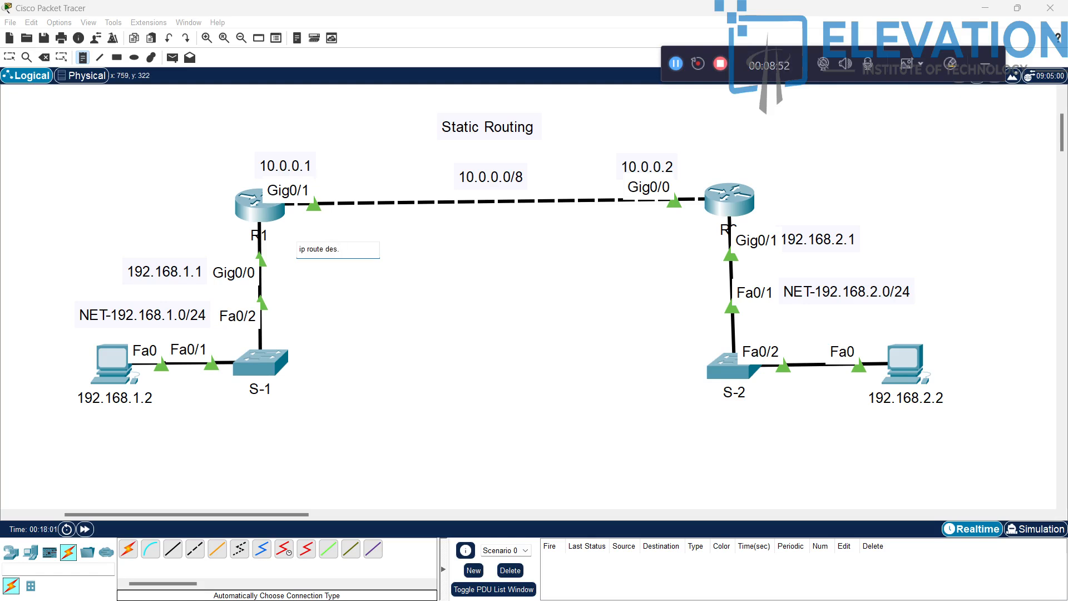
type(". net")
key("Escape")
key("Escape")
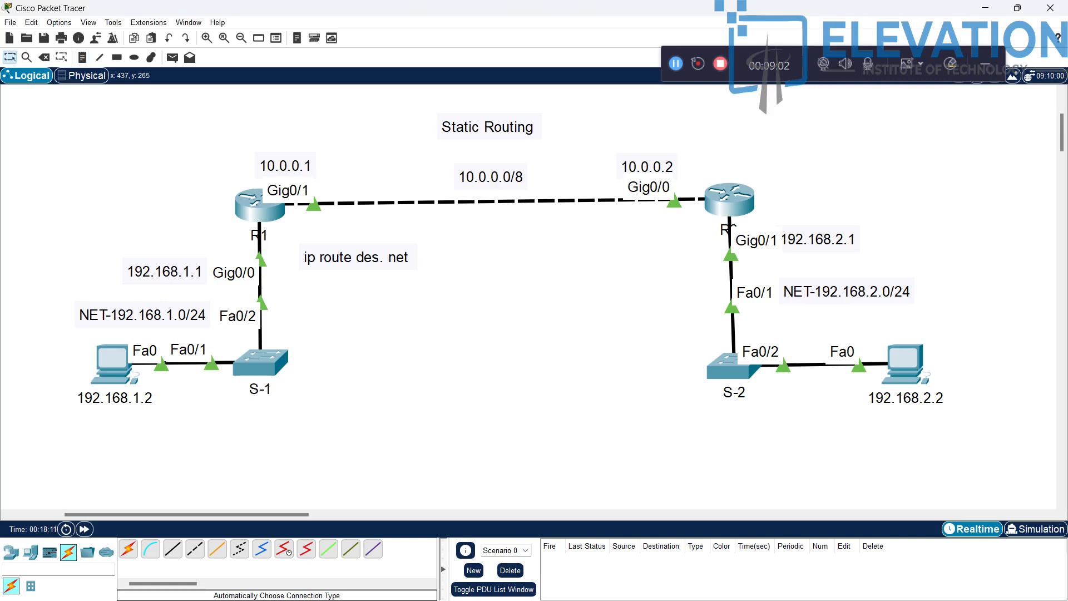
Open R1's command line and exit interface configuration mode to reach global configuration mode.
left_click(259, 205)
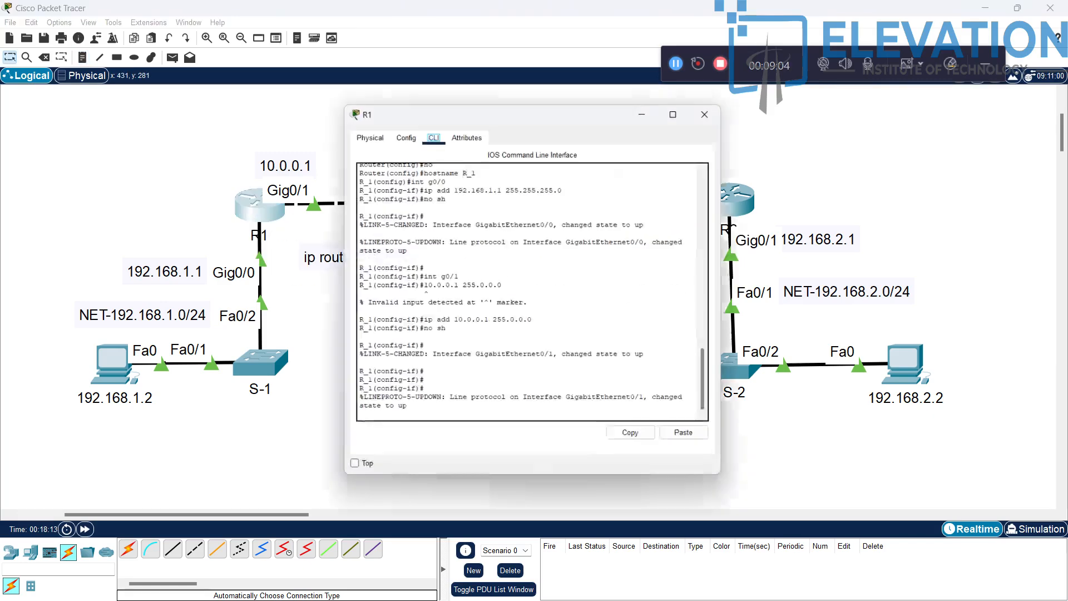
left_click_drag(445, 111, 585, 124)
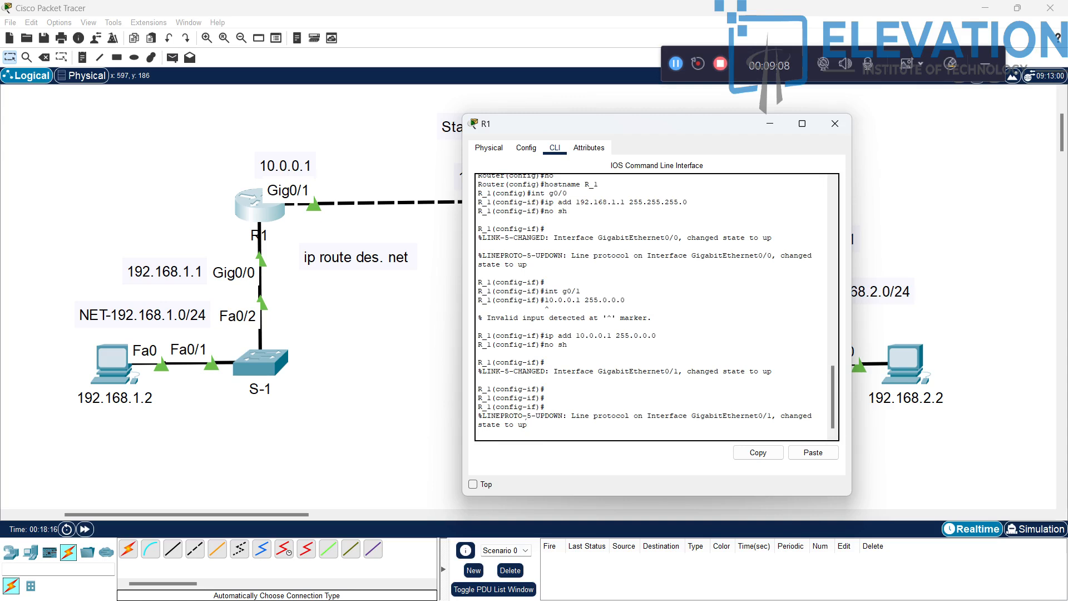
key("Return")
key("Return")
key("Return")
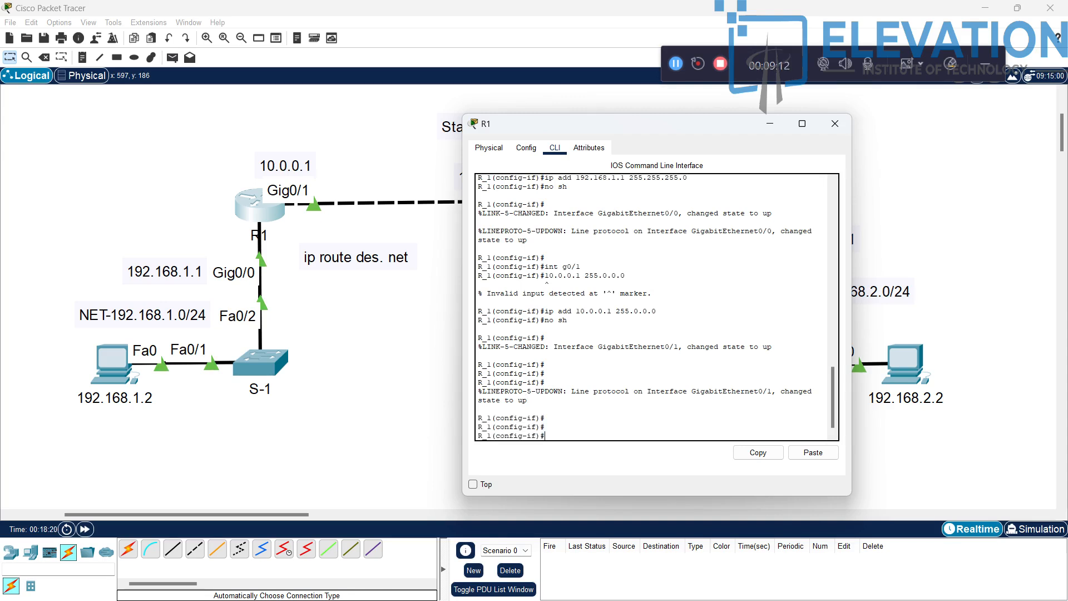
type("e")
key("BackSpace")
type("exit")
key("Return")
key("Return")
key("Return")
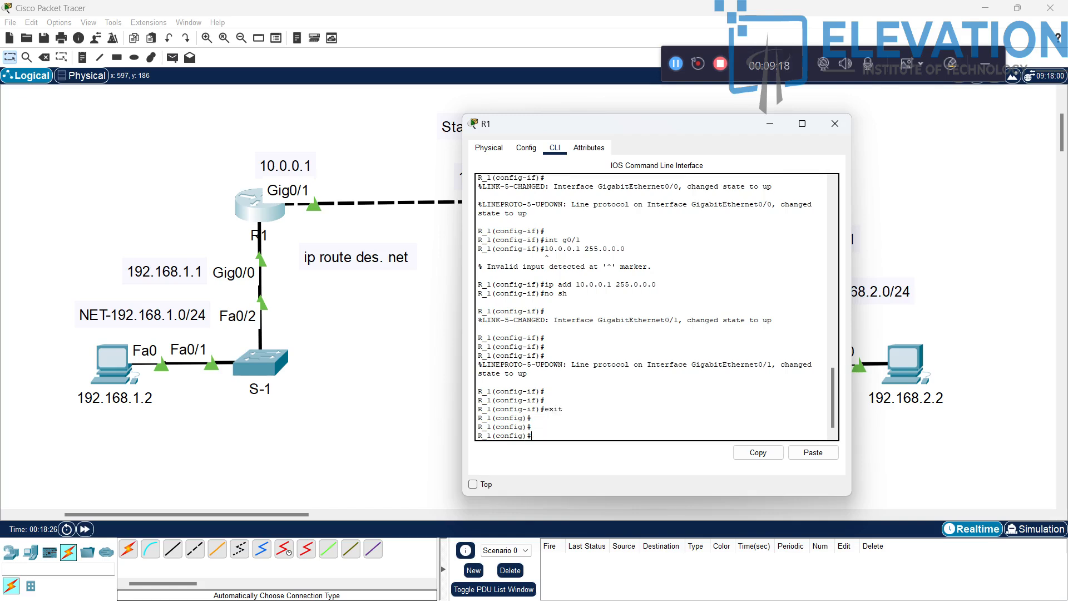
Add a static route on R1 to network 192.168.2.0 with mask 255.255.255.0 via next hop 10.0.0.2.
type("ip route")
left_click_drag(612, 123, 290, 169)
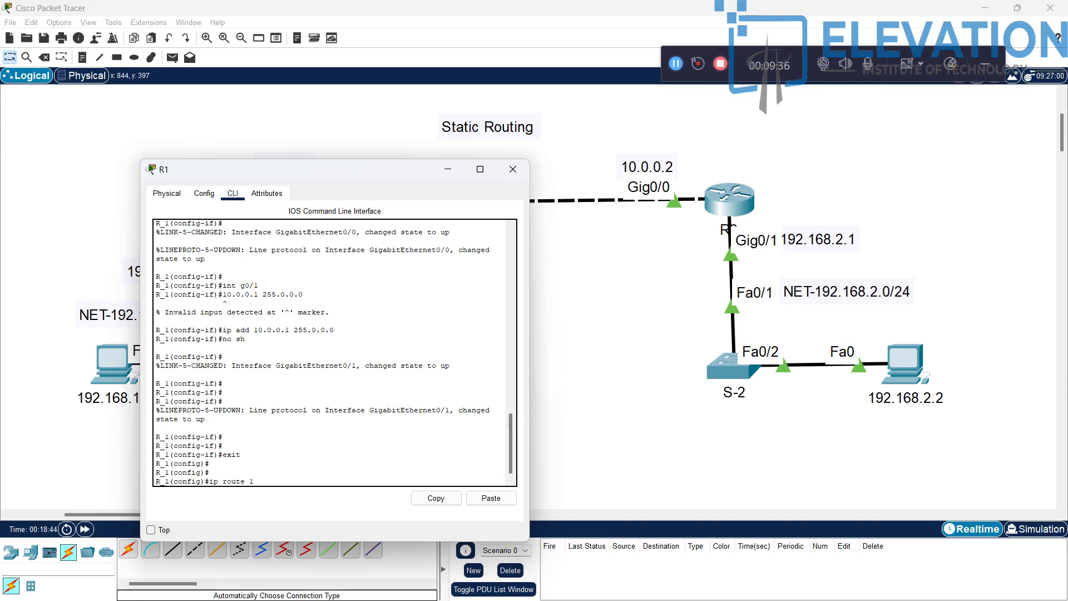
type("92.168.2.0 255.22")
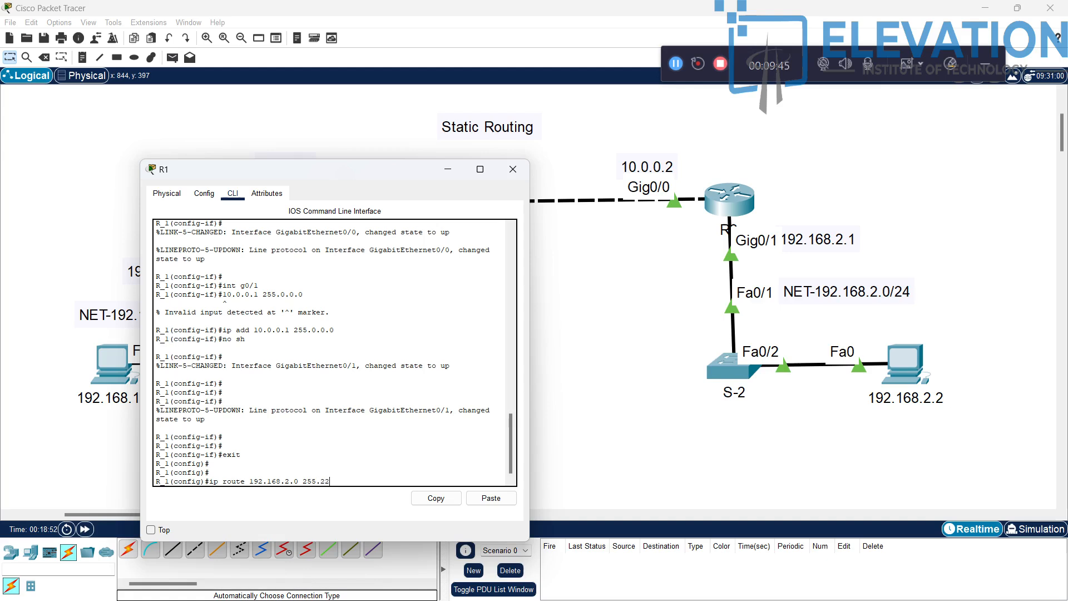
key("BackSpace")
type("55.255.255.0")
left_click_drag(279, 169, 424, 236)
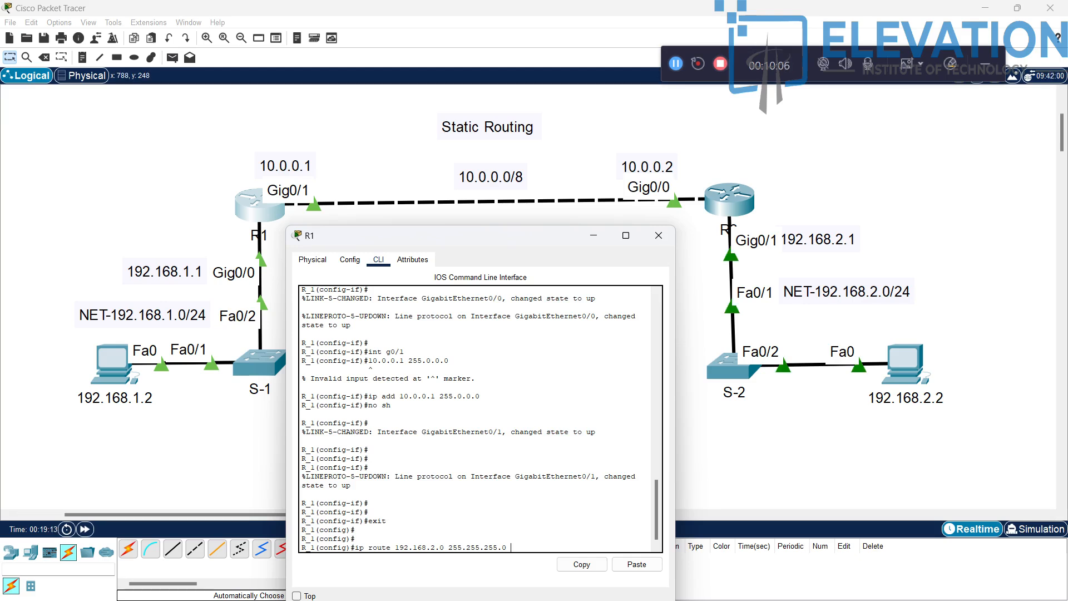
type("10.0.0.2")
key("Return")
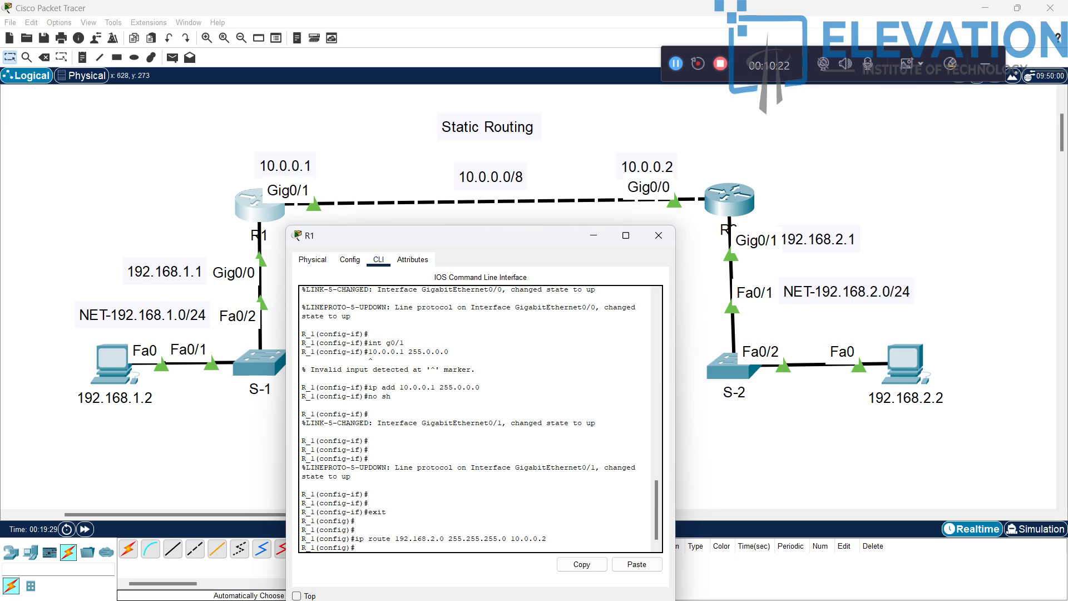
type("ip route")
key("BackSpace")
key("BackSpace")
key("BackSpace")
key("BackSpace")
key("BackSpace")
key("BackSpace")
key("BackSpace")
key("BackSpace")
Close R1's window, open R2's command line and try to exit its interface configuration mode.
left_click(658, 235)
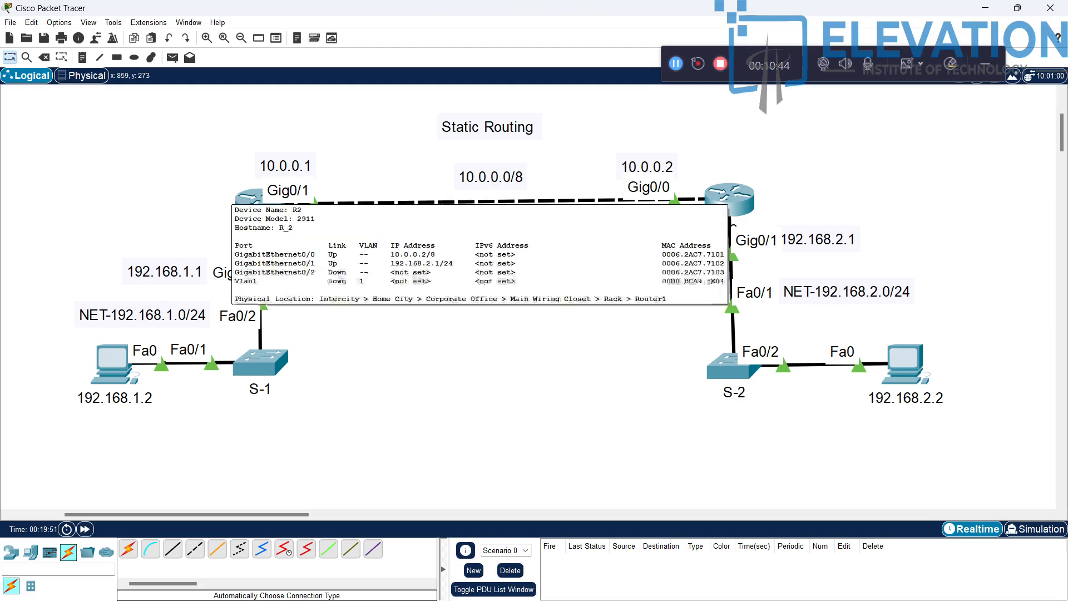
left_click(732, 223)
left_click_drag(588, 114, 753, 132)
left_click(693, 384)
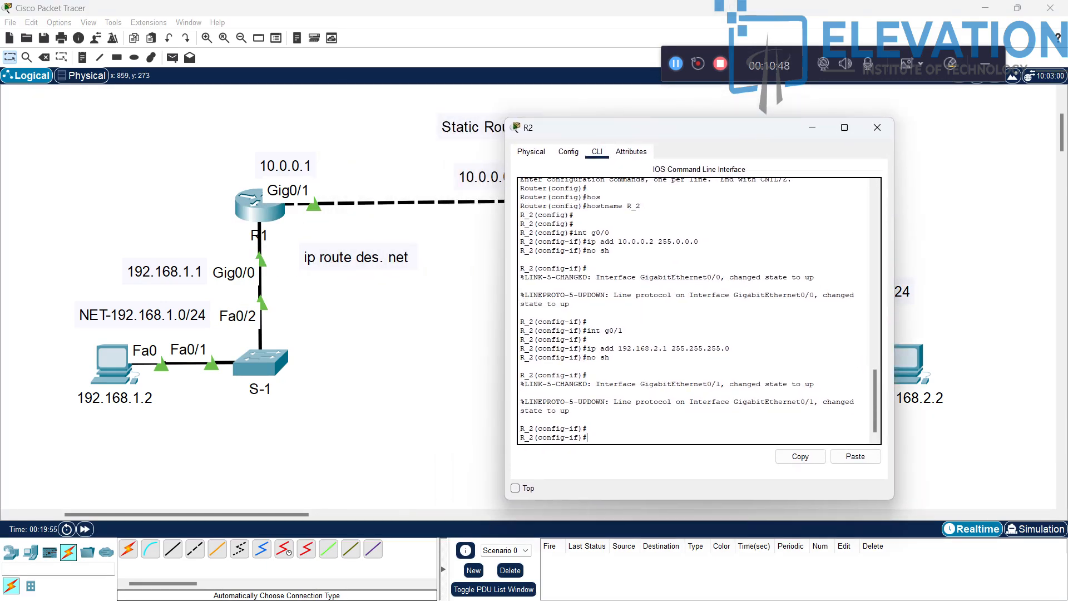
type("eixt")
key("Return")
key("Return")
key("Return")
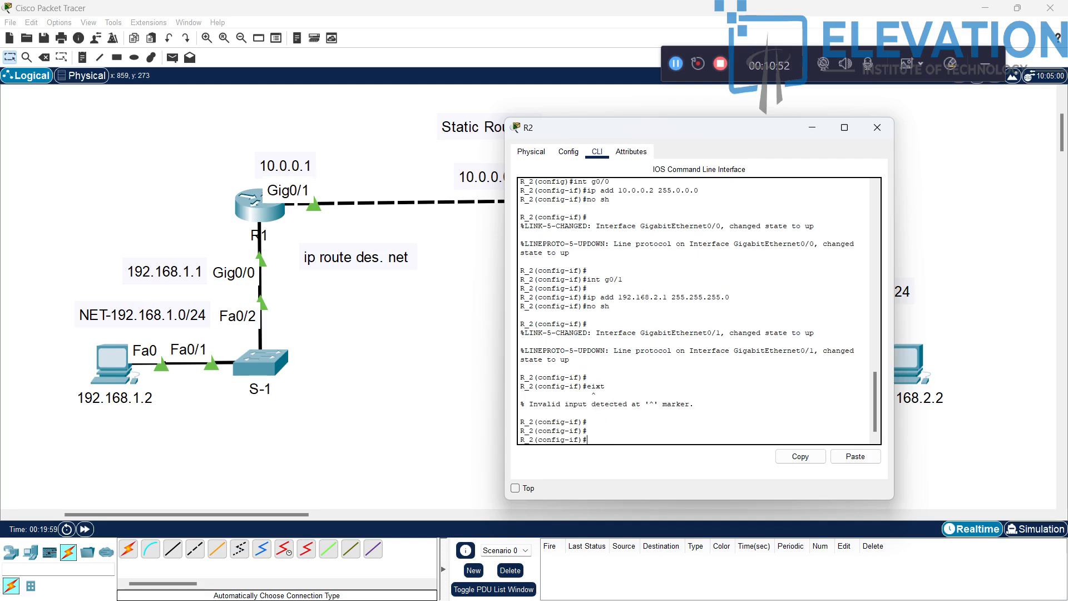
Add a static route on R2 to network 192.168.1.0 with mask 255.255.255.0 via next hop 10.0.0.1.
type("ip route 192.168")
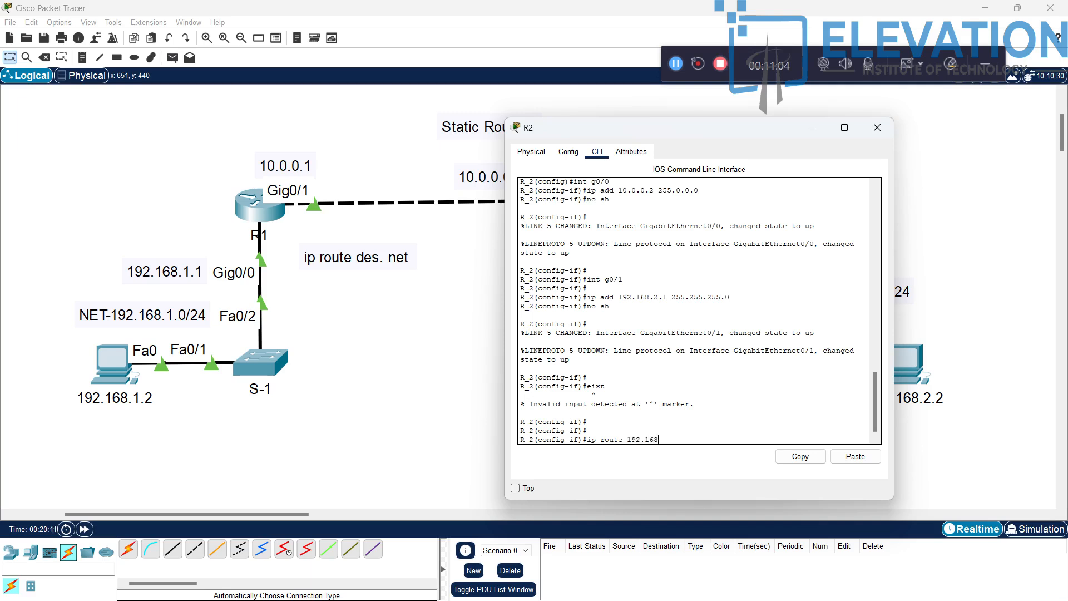
type(".1.0 255.255.255.0")
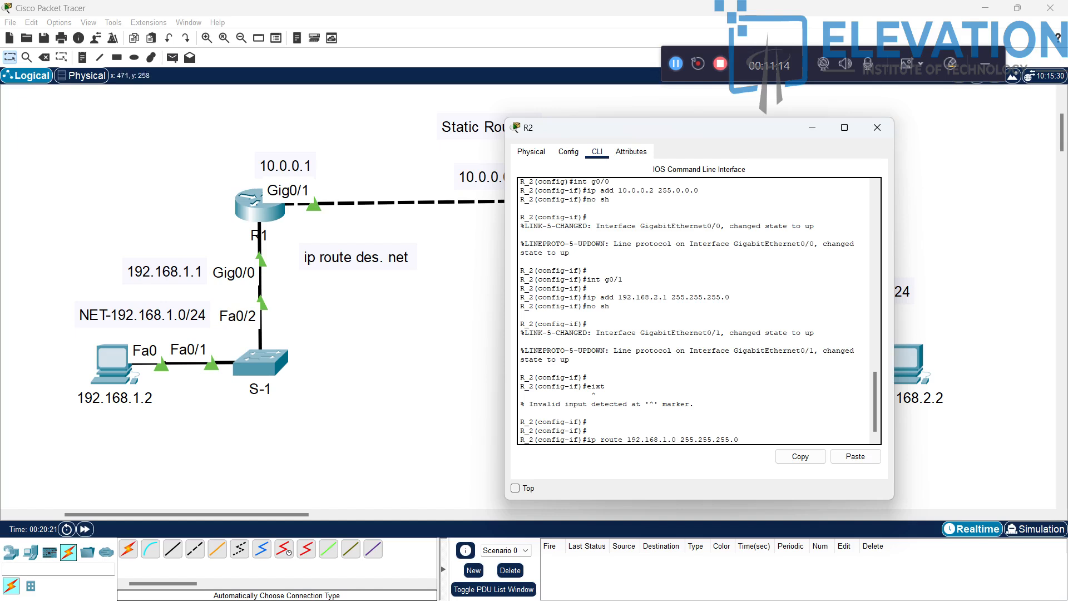
type("10.0.0.1")
key("Return")
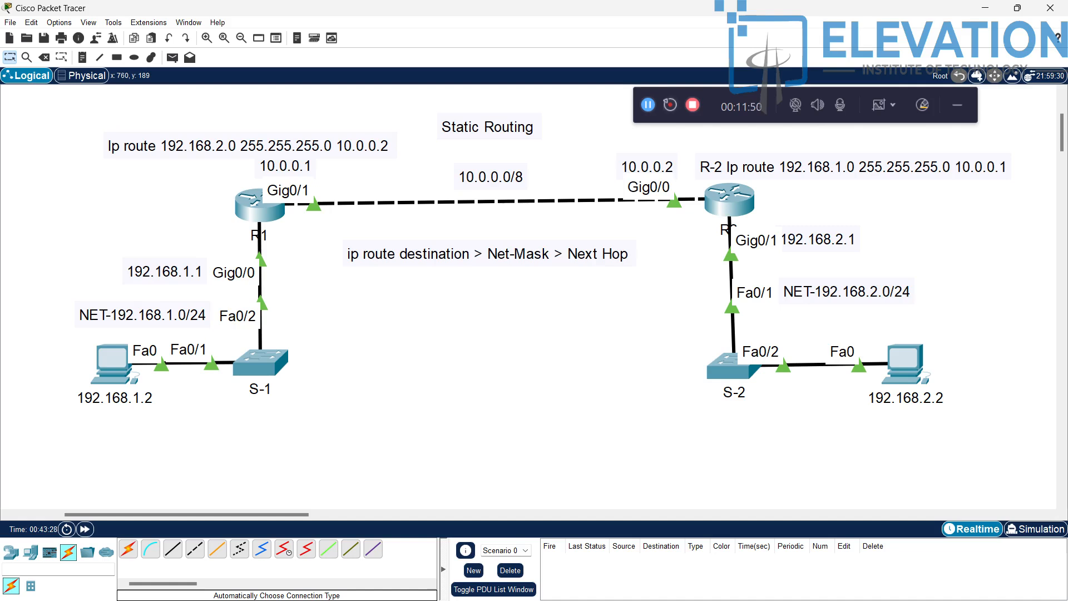
left_click(692, 105)
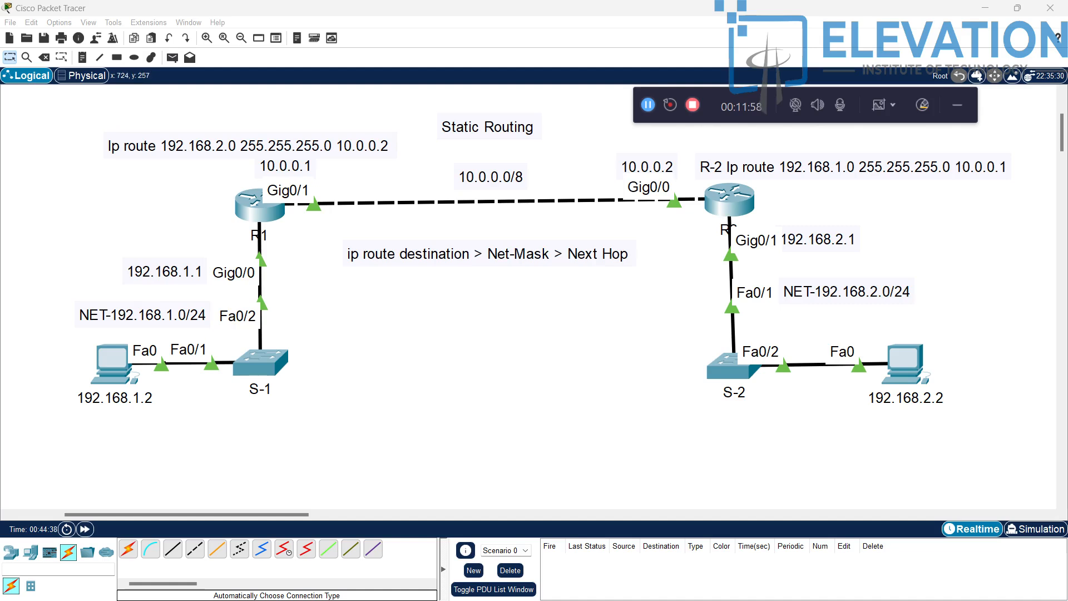
Open R1's command line and enter privileged EXEC mode with the en command.
left_click(259, 204)
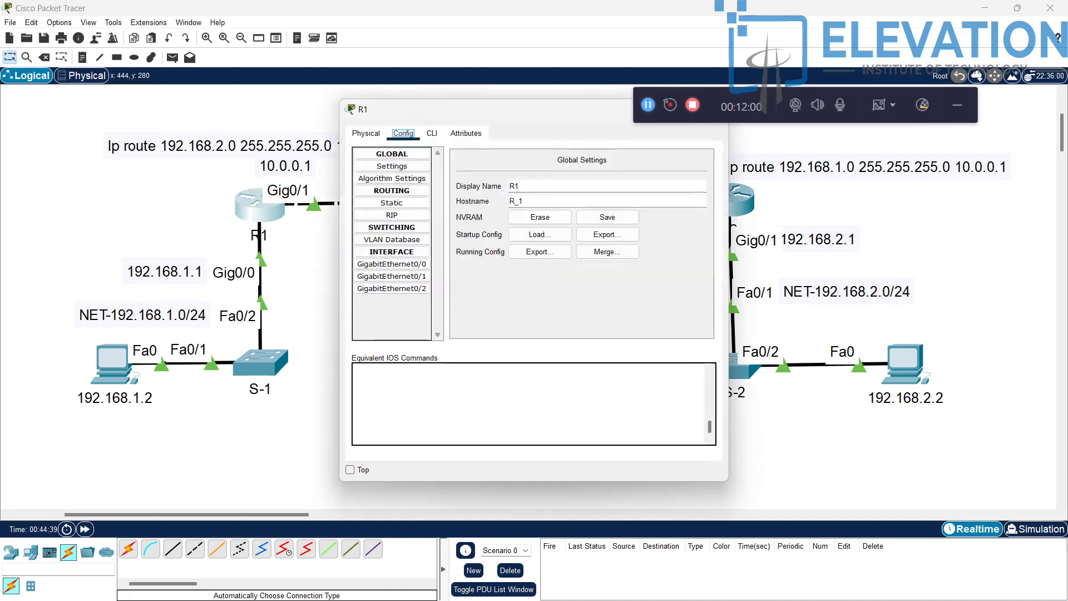
left_click(431, 133)
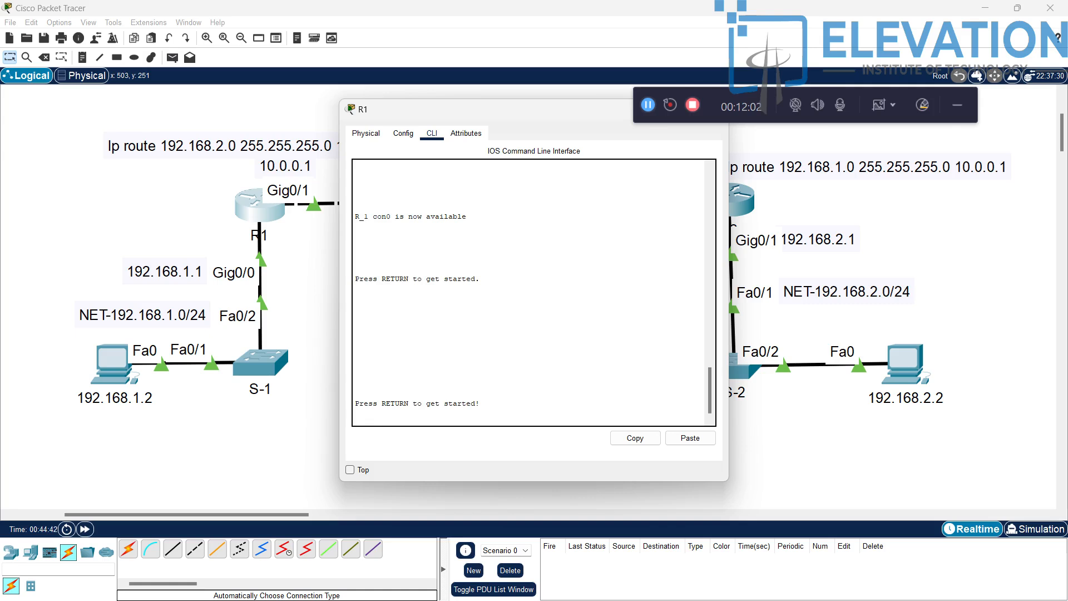
key("Return")
key("Return")
key("Return")
type("en")
key("Return")
key("Return")
key("Return")
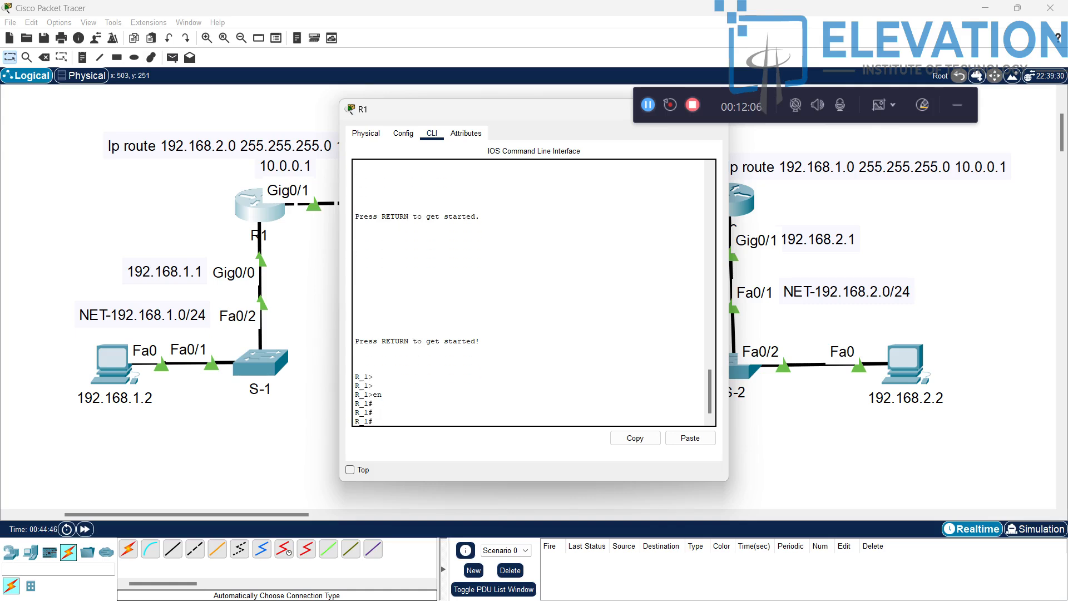
Show R1's IP routing table and examine its connected, local and static entries, including the static route's next hop.
type("sh ip route")
key("Return")
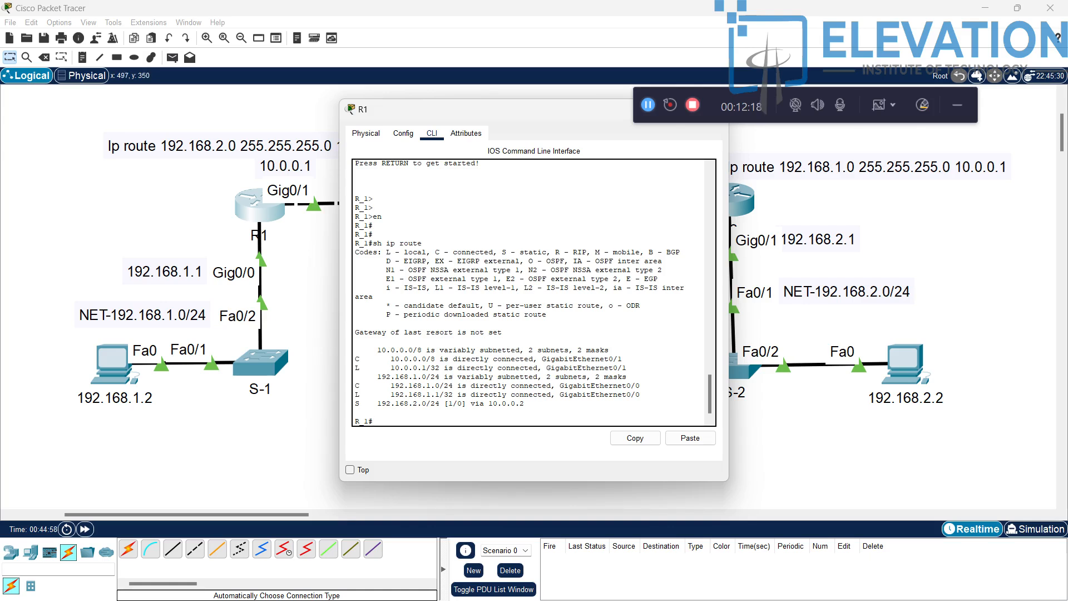
left_click_drag(355, 359, 622, 359)
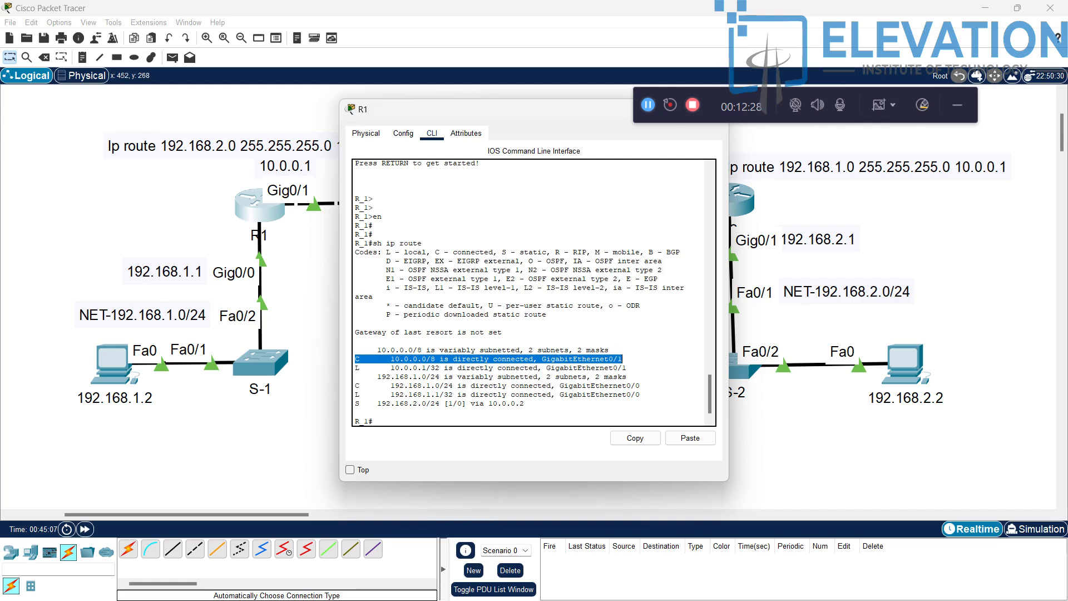
left_click(359, 359)
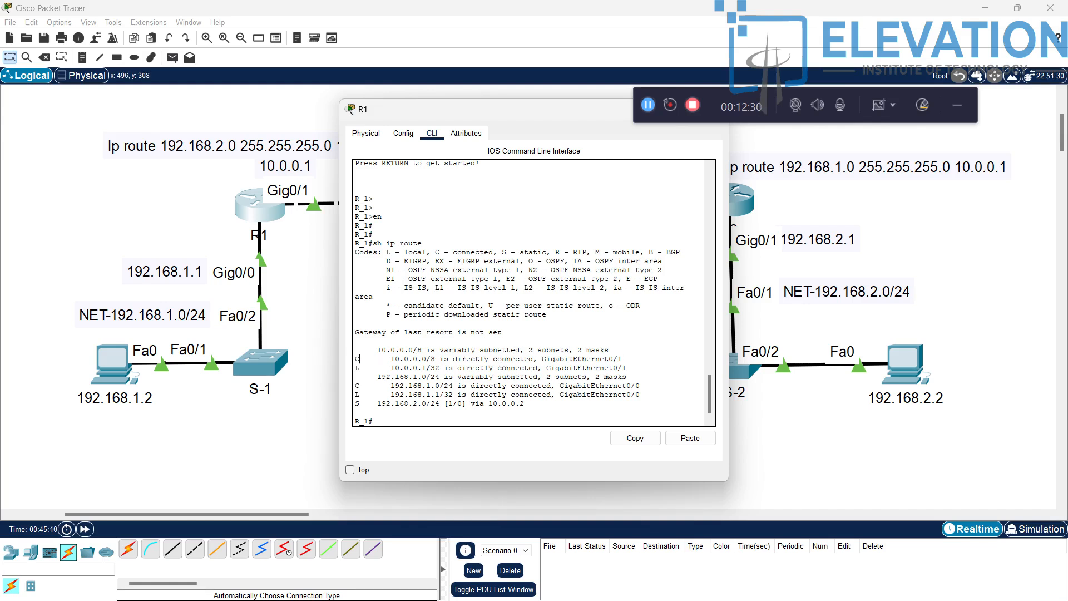
left_click_drag(359, 368, 559, 377)
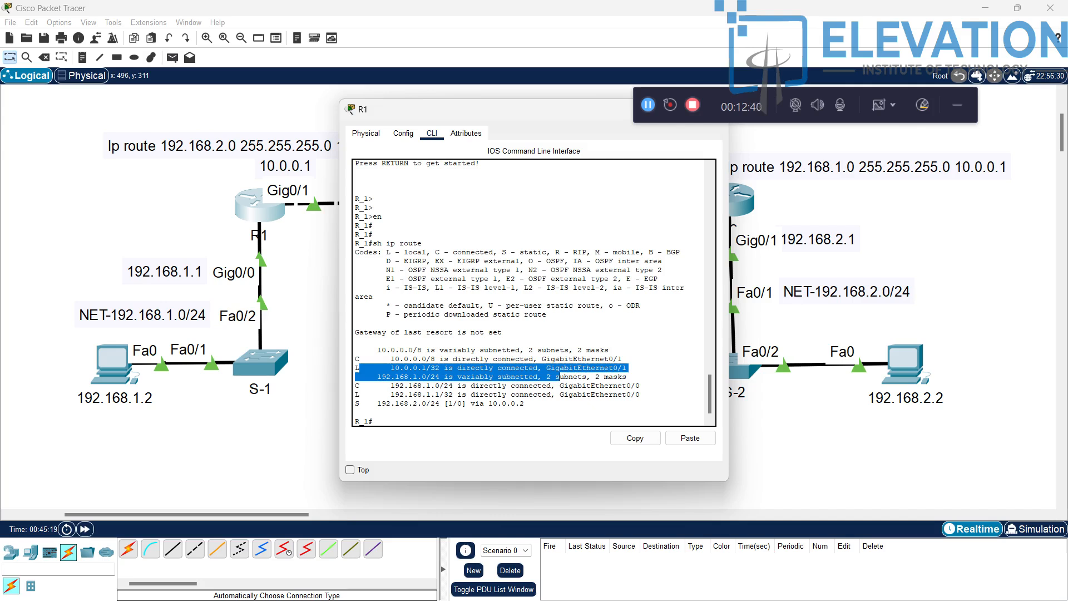
left_click(559, 377)
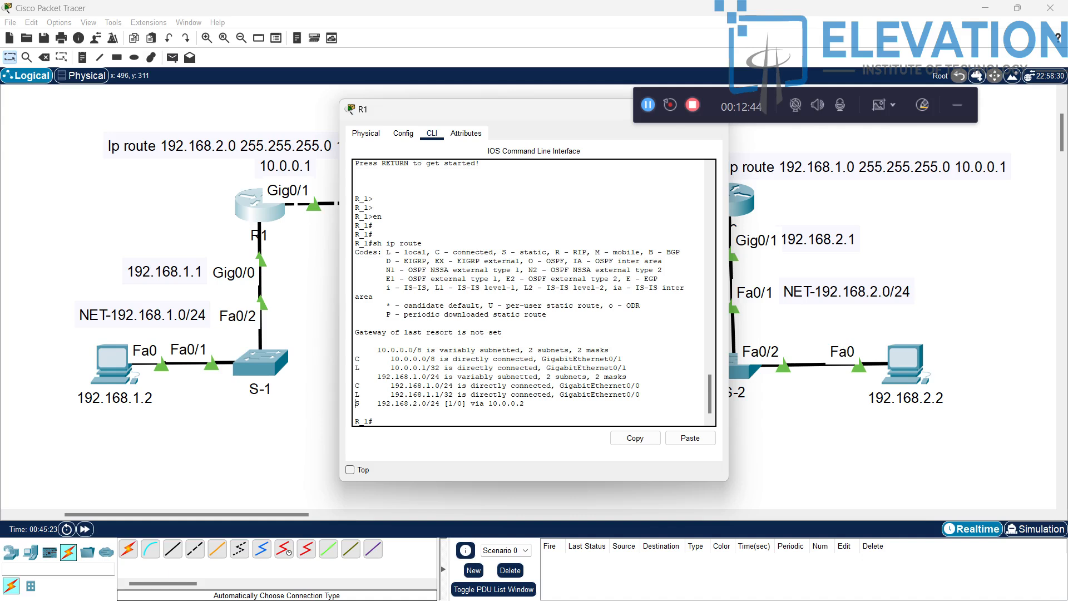
left_click_drag(356, 404, 524, 404)
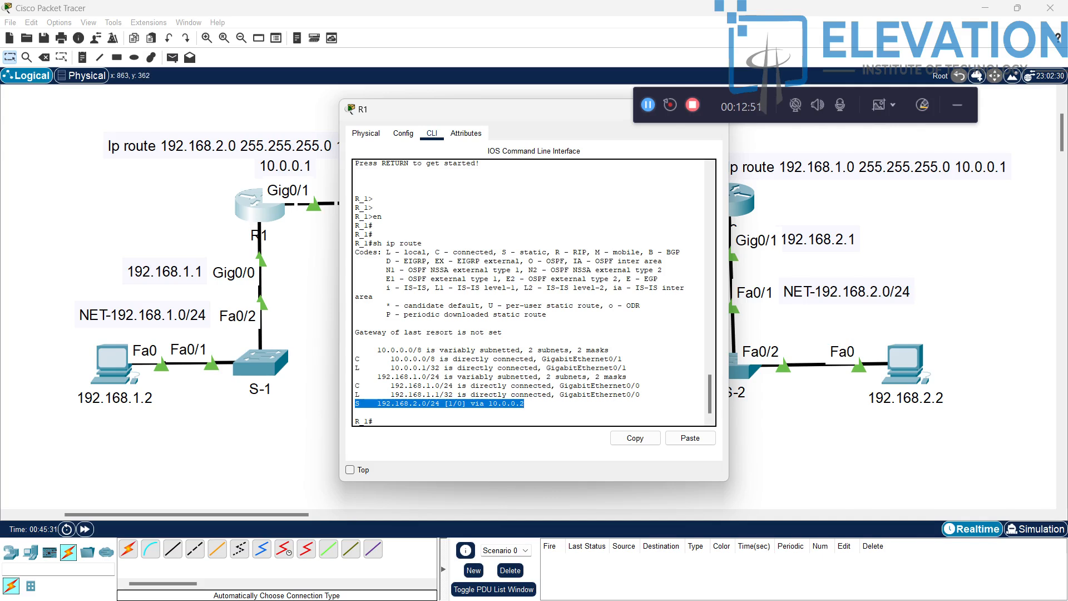
left_click_drag(524, 403, 489, 404)
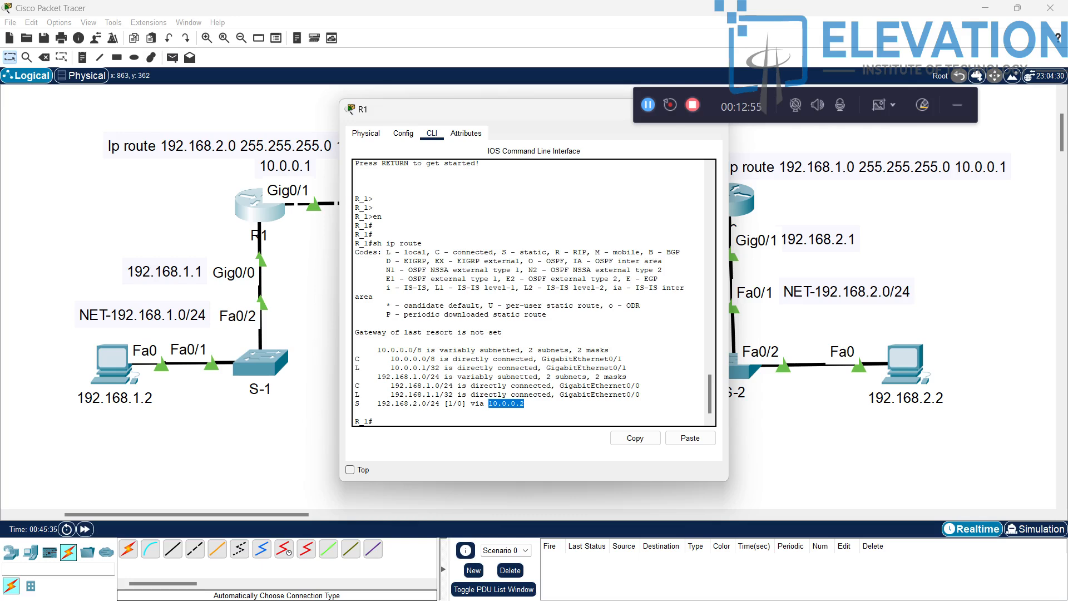
Close R1's window, open R2's command line and enter privileged EXEC mode with the en command.
key("alt+F4")
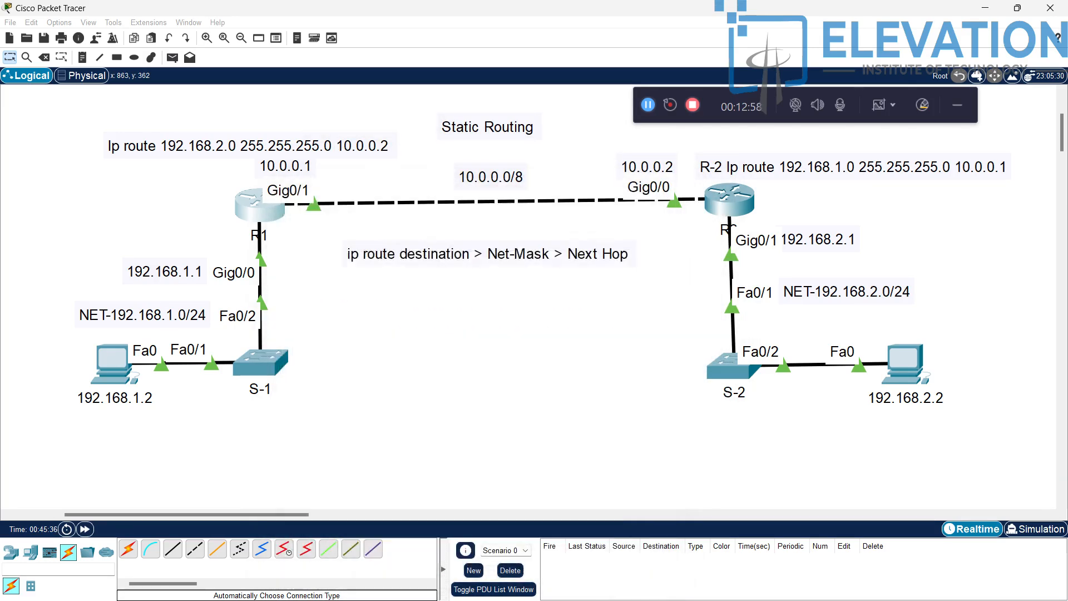
left_click(729, 200)
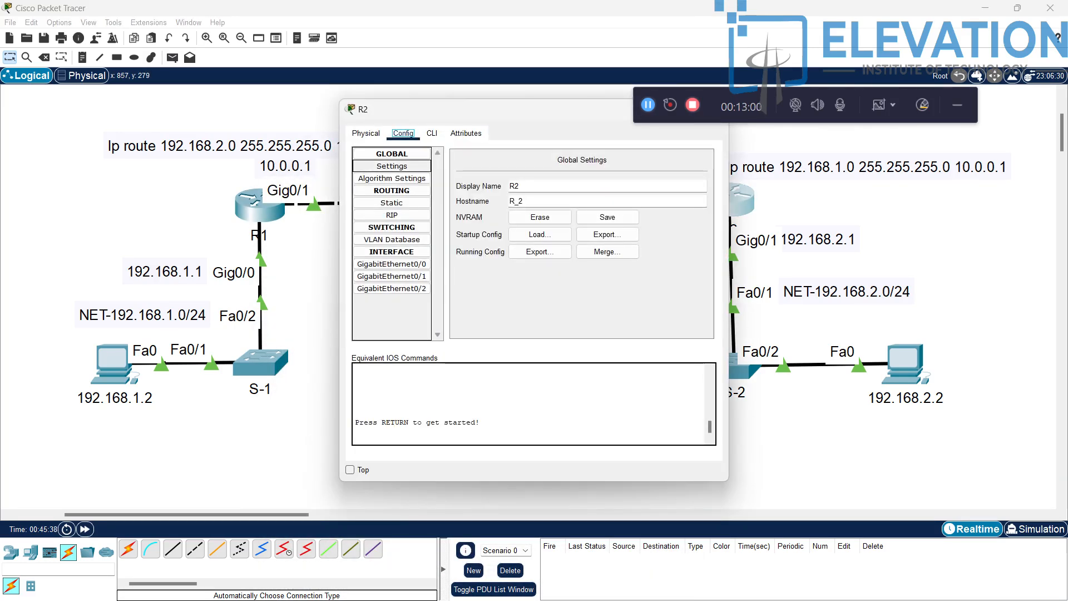
left_click(432, 133)
key("Return")
key("Return")
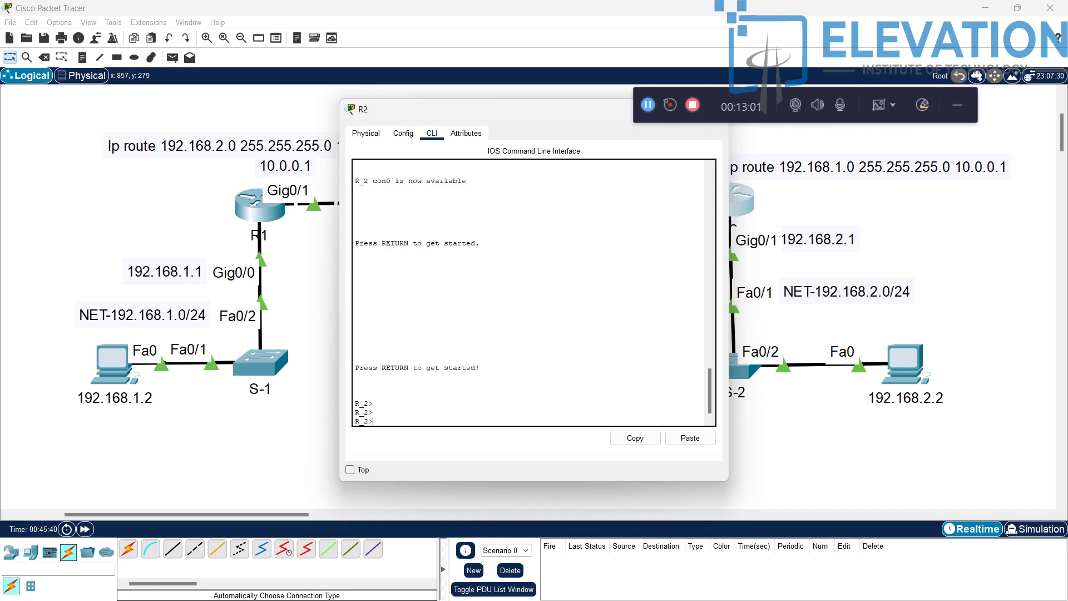
type("en")
key("Return")
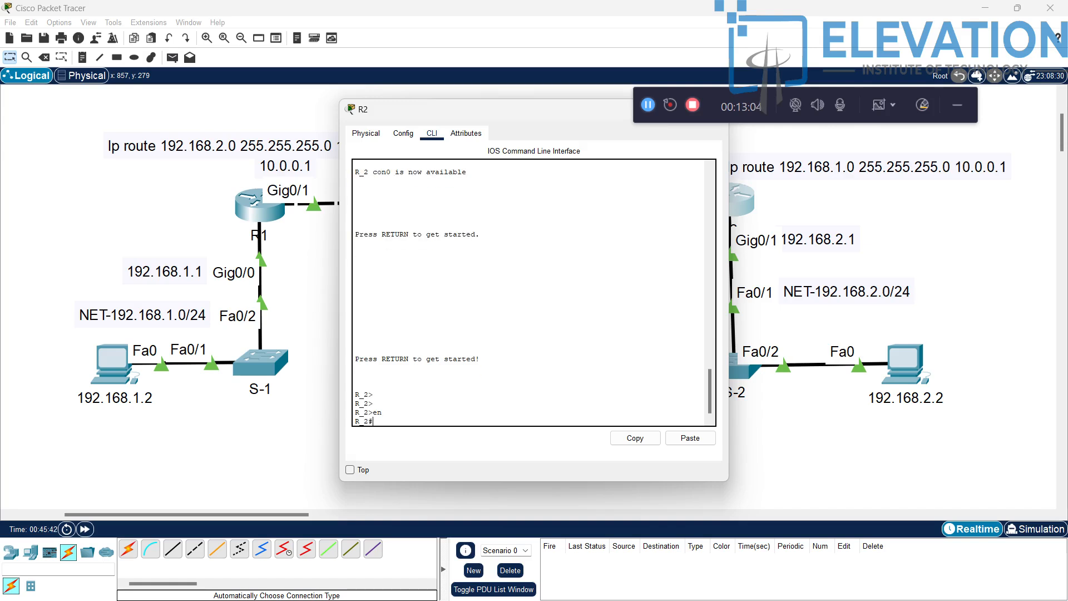
Show R2's IP routing table, examine its connected and static entries, and close R2's window.
type("sh ip route")
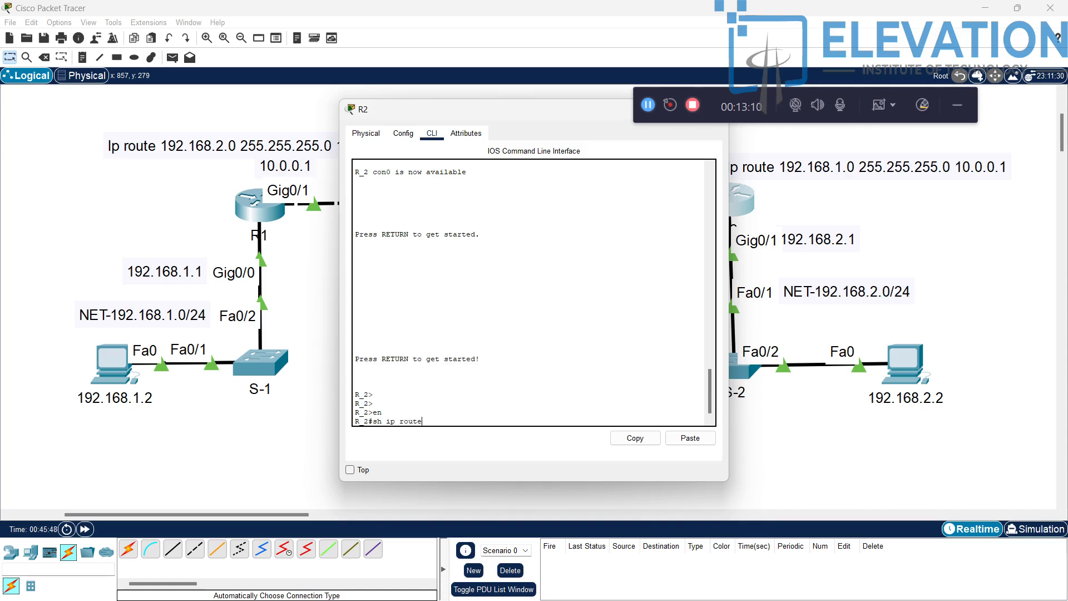
key("Return")
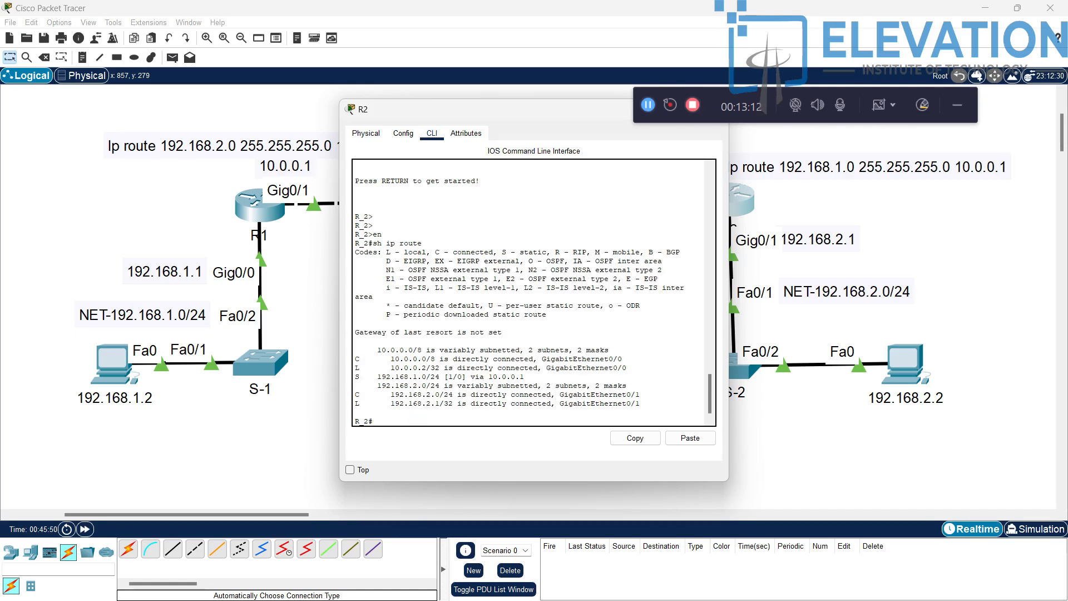
left_click_drag(355, 359, 524, 377)
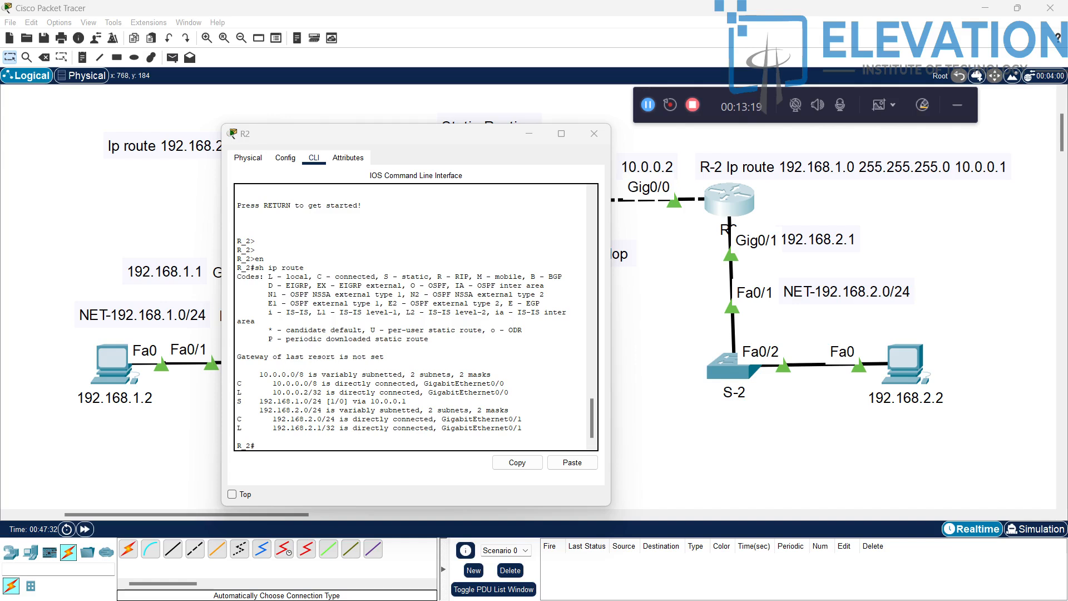
left_click_drag(237, 384, 504, 383)
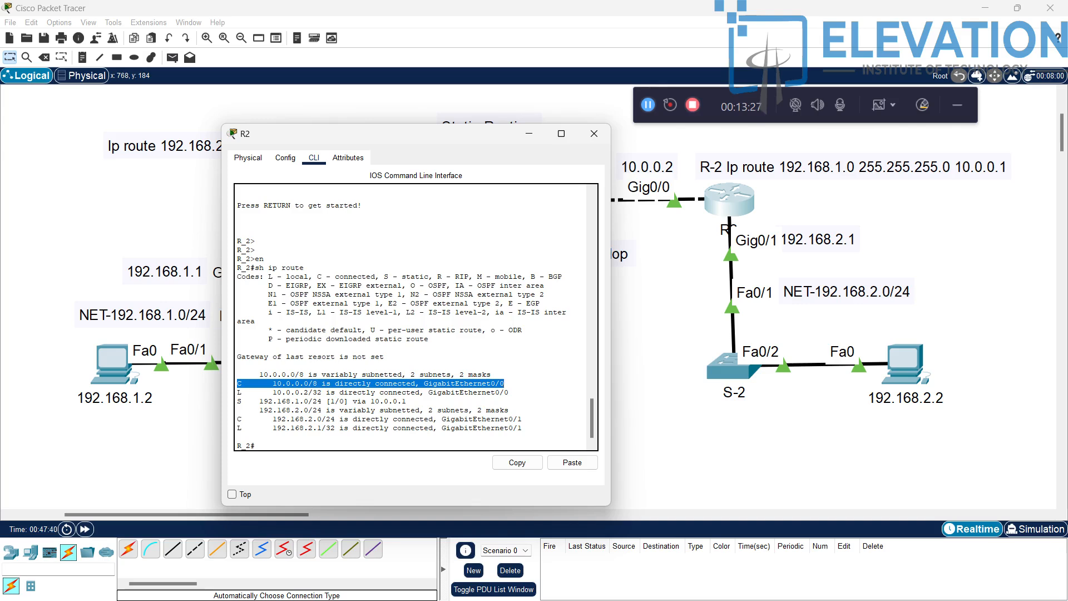
left_click_drag(254, 401, 407, 401)
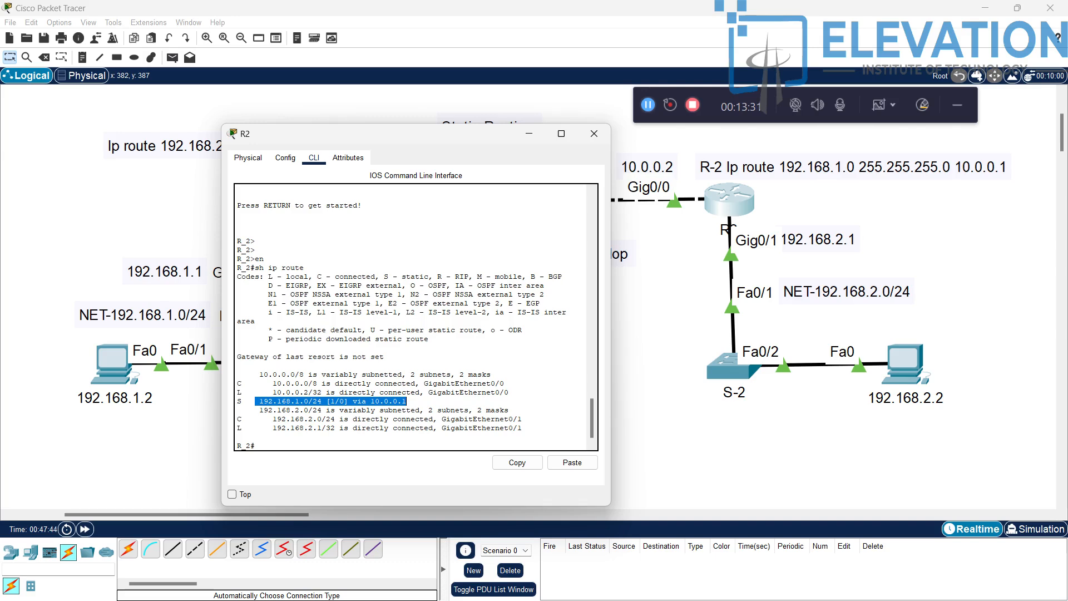
left_click_drag(362, 134, 417, 207)
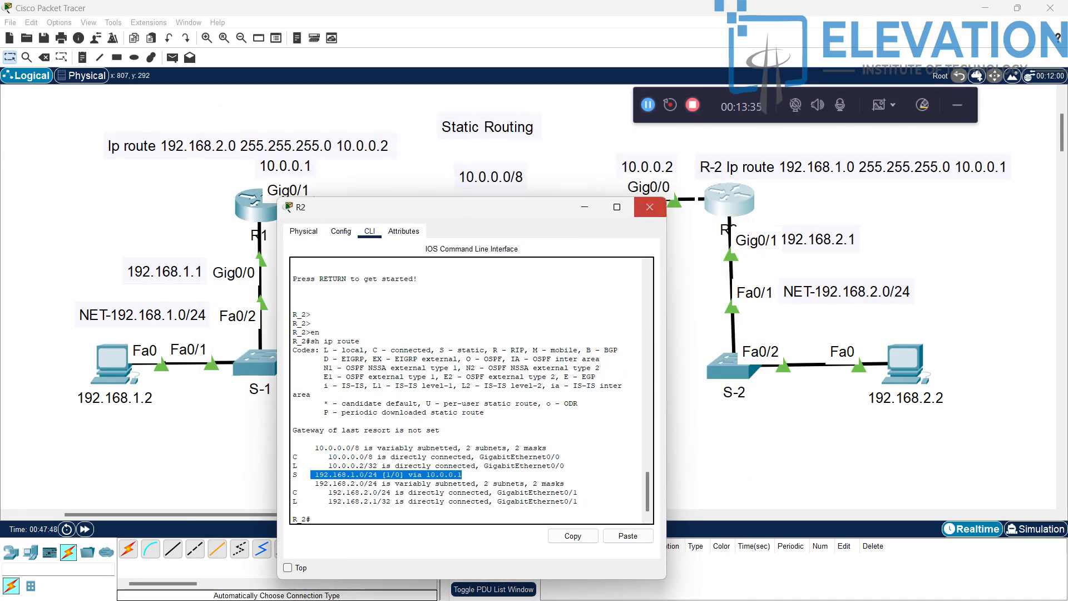
left_click(650, 207)
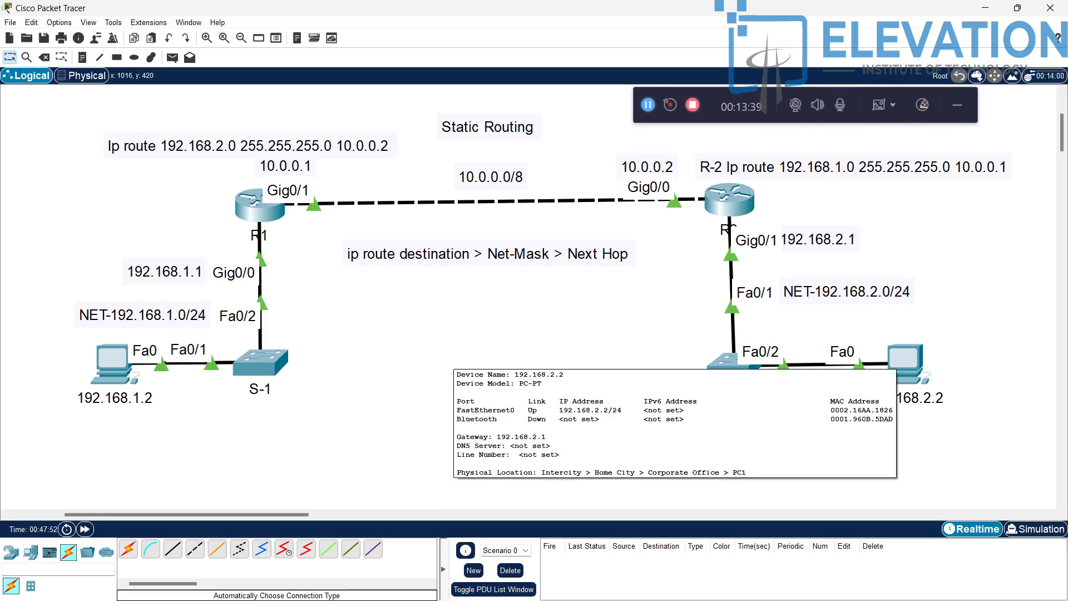
Open the Command Prompt on PC 192.168.2.2 and ping its gateway 192.168.2.1.
left_click(904, 361)
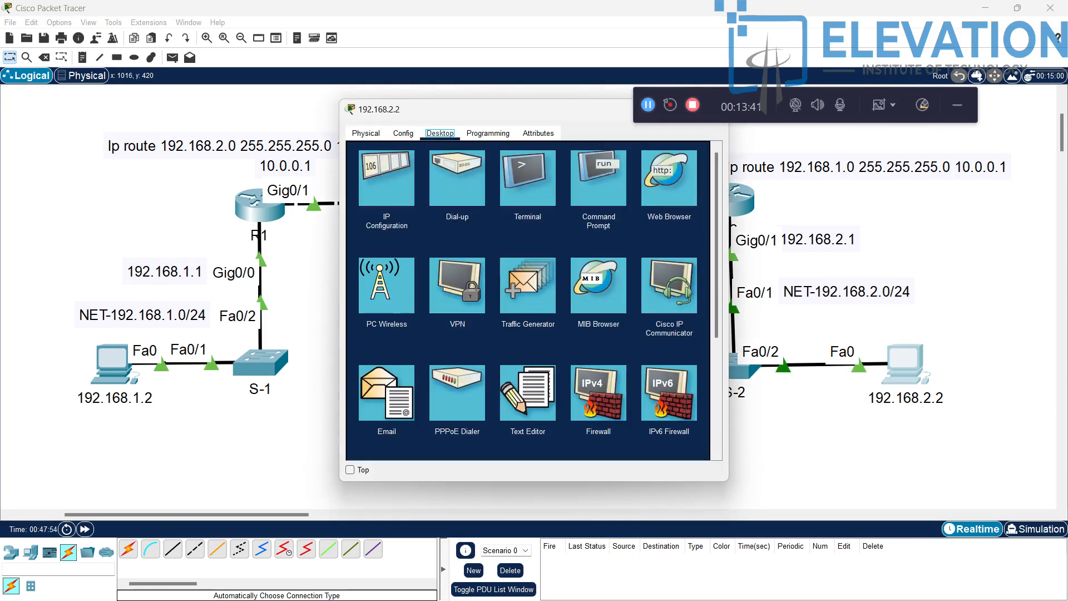
left_click_drag(593, 109, 555, 239)
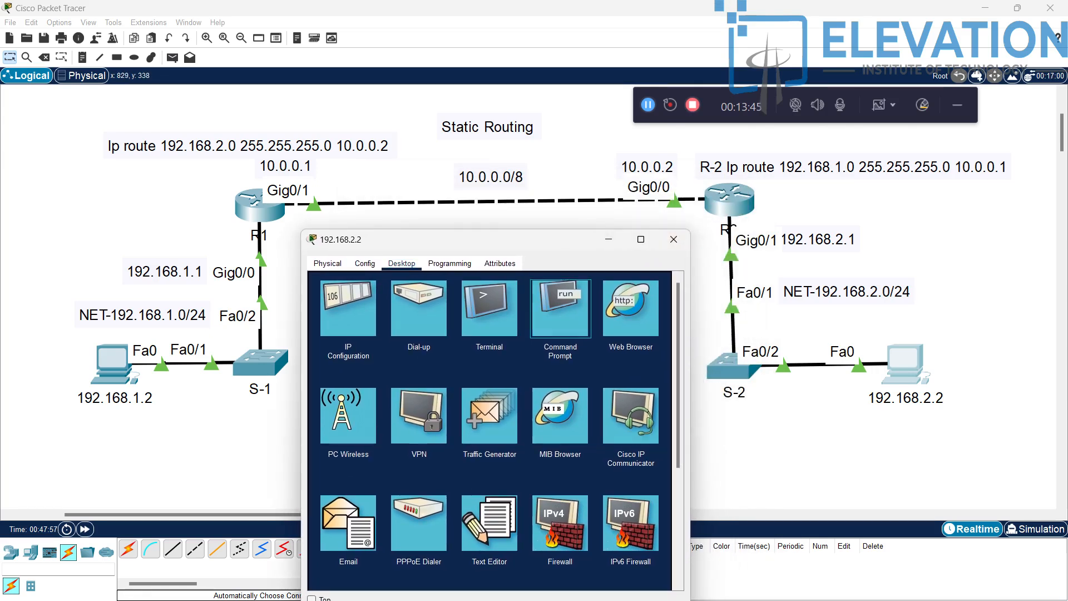
left_click(560, 307)
type("ip")
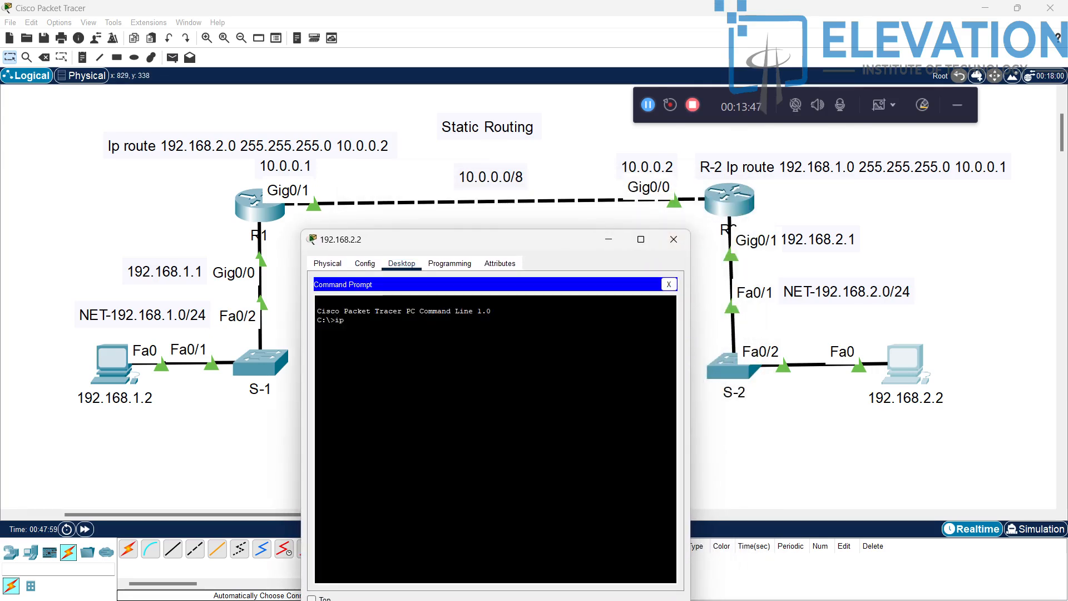
key("BackSpace")
key("BackSpace")
type("ping ")
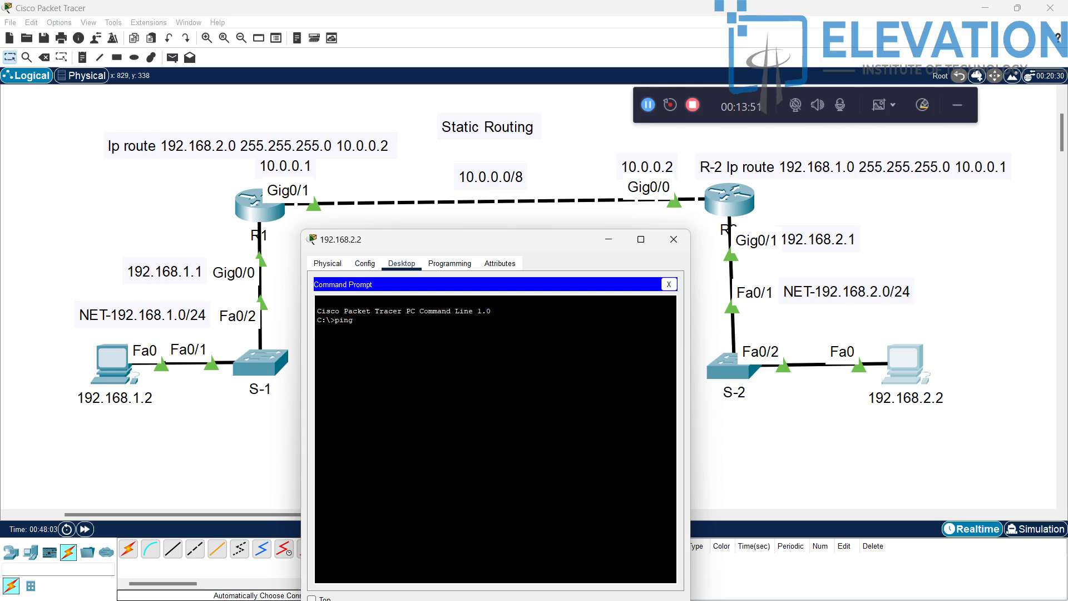
type("192.168.2.1")
key("Return")
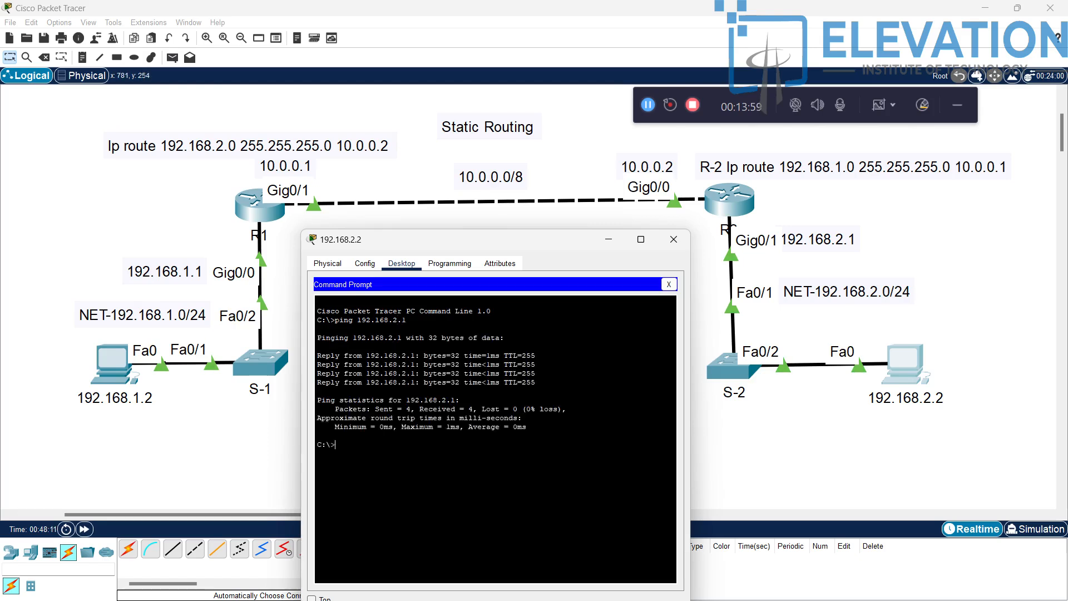
Ping R2's Gig0/0 address 10.0.0.2 from PC 192.168.2.2.
key("Up")
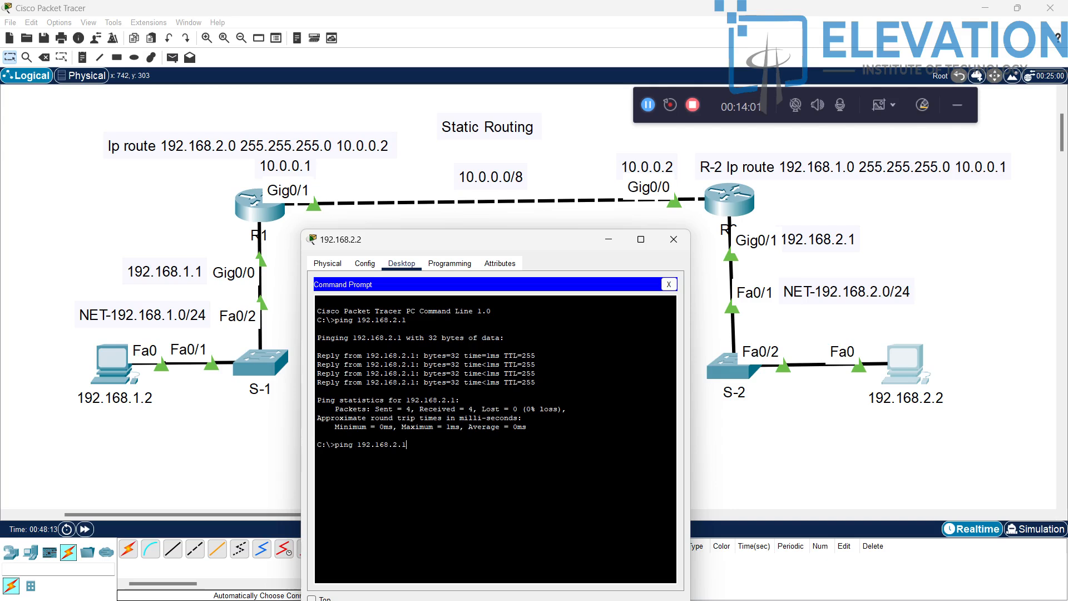
key("BackSpace")
key("BackSpace")
key("BackSpace")
key("BackSpace")
key("BackSpace")
key("BackSpace")
key("BackSpace")
type("0.0")
type(".0.0")
key("Return")
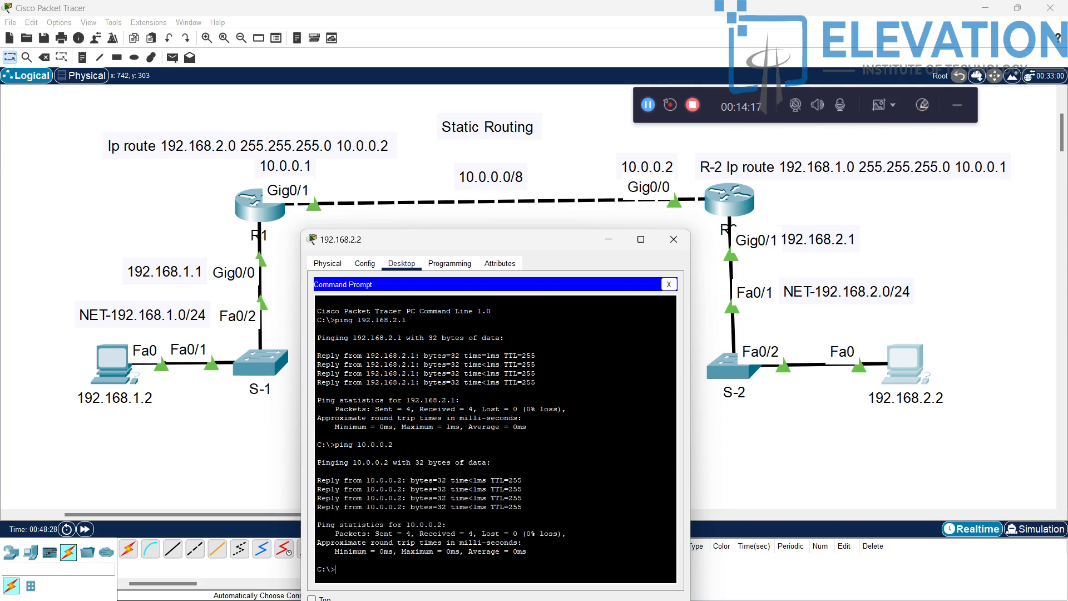
Ping R1's Gig0/1 address 10.0.0.1 from PC 192.168.2.2.
key("Up")
key("BackSpace")
type("10.0.0.1")
key("Return")
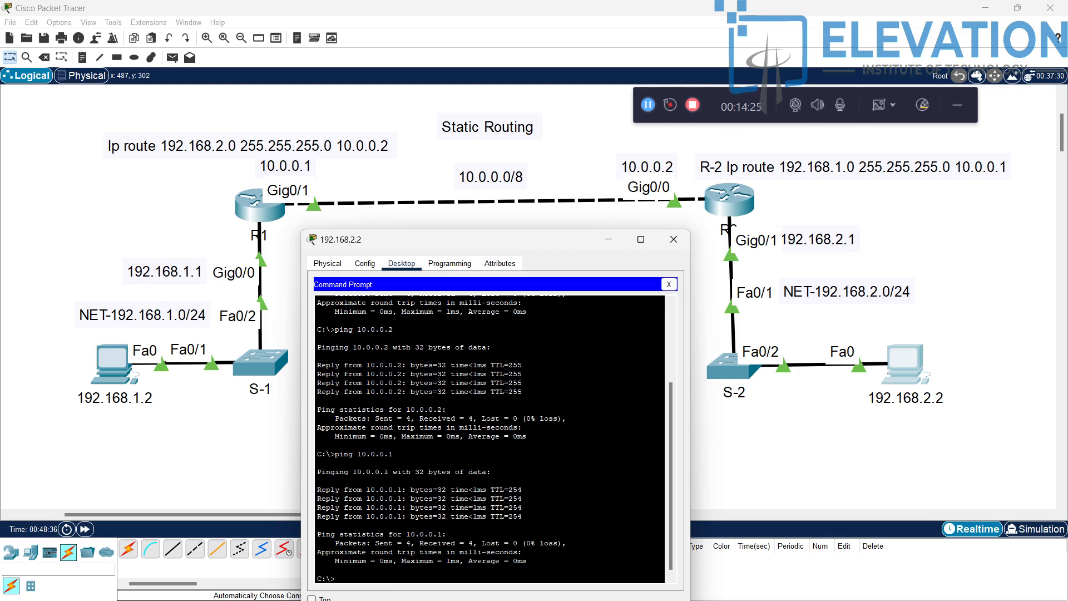
Ping R1's Gig0/0 address 192.168.1.1 from PC 192.168.2.2 and close the PC's window.
key("Up")
key("BackSpace")
key("BackSpace")
key("BackSpace")
key("BackSpace")
key("BackSpace")
key("BackSpace")
key("BackSpace")
key("BackSpace")
key("BackSpace")
key("BackSpace")
type("g 192.168.1.1")
key("Return")
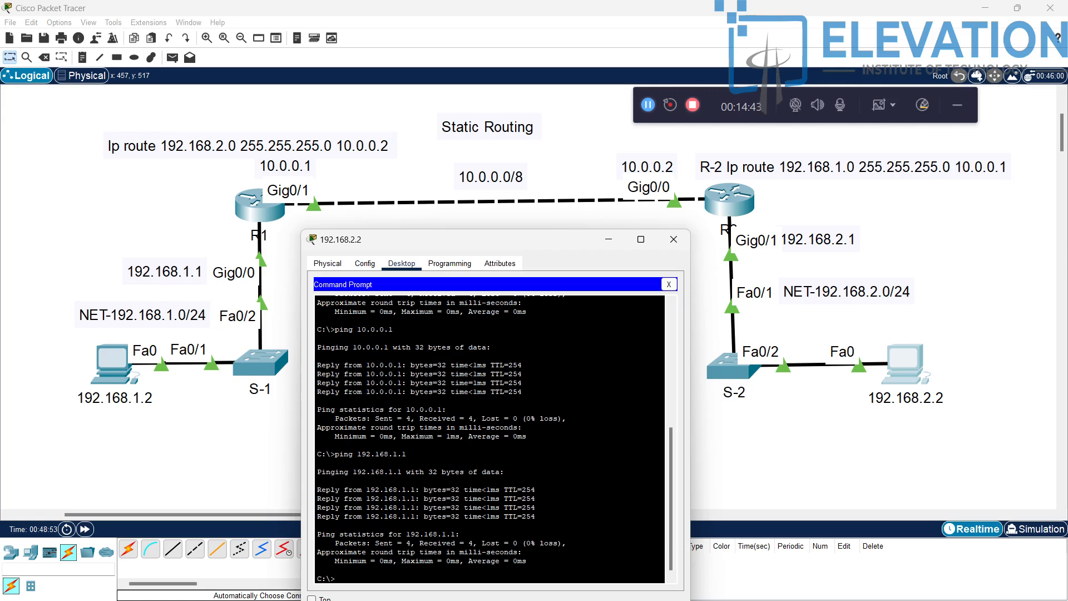
left_click(673, 239)
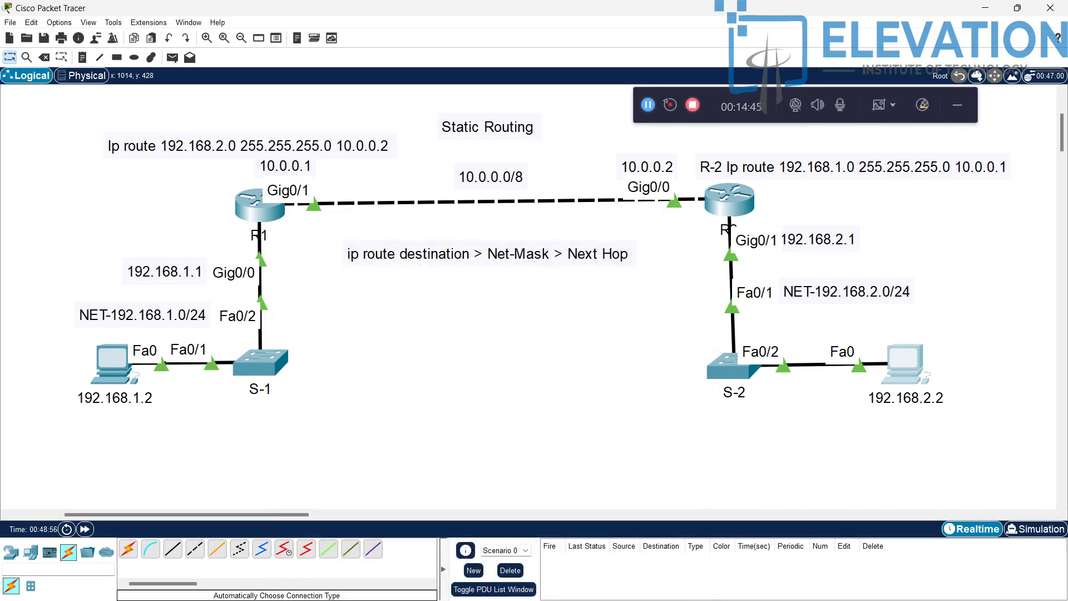
Send a simple PDU from PC 192.168.1.2 to PC 192.168.2.2 to test end-to-end connectivity.
mouse_move(904, 365)
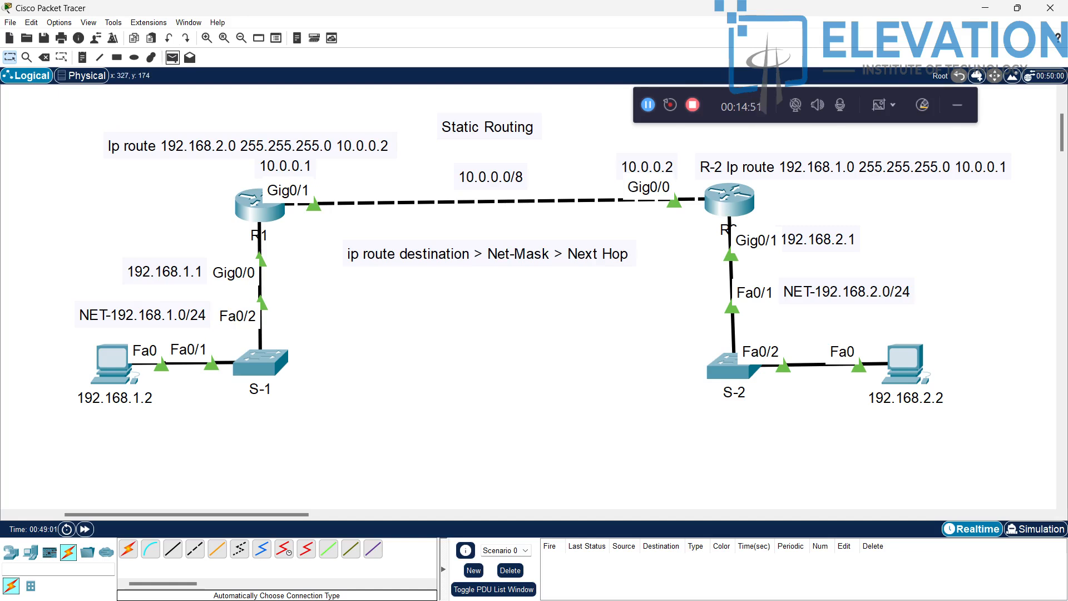
left_click(172, 58)
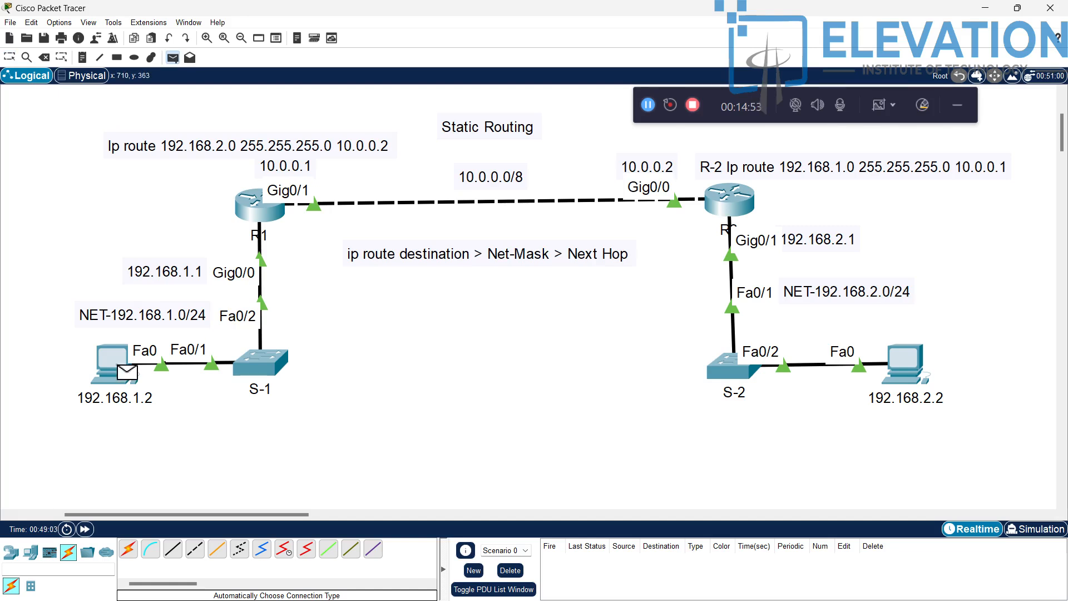
left_click(127, 371)
left_click(904, 361)
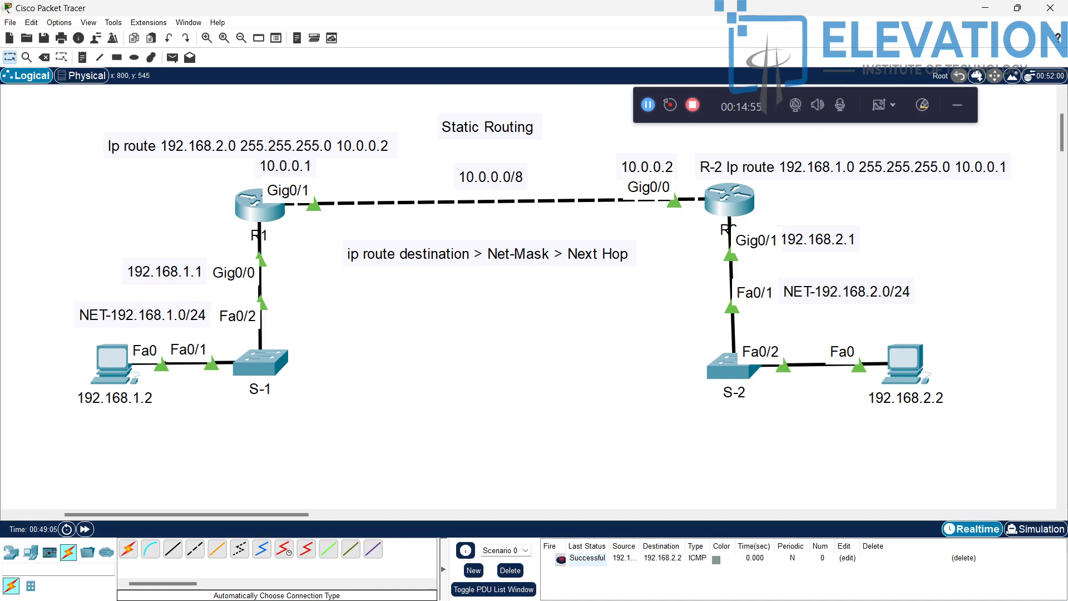